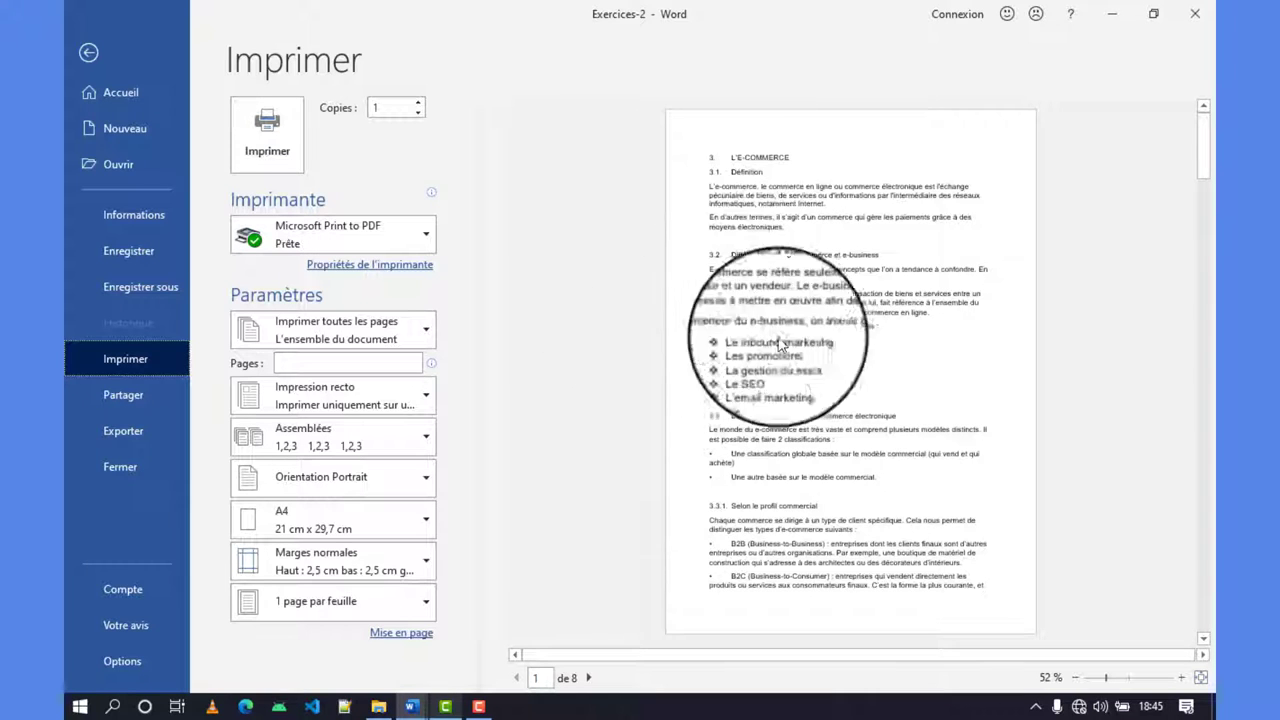
- Close the print preview of Exercices-2 and return to the document text
left_click(92, 53)
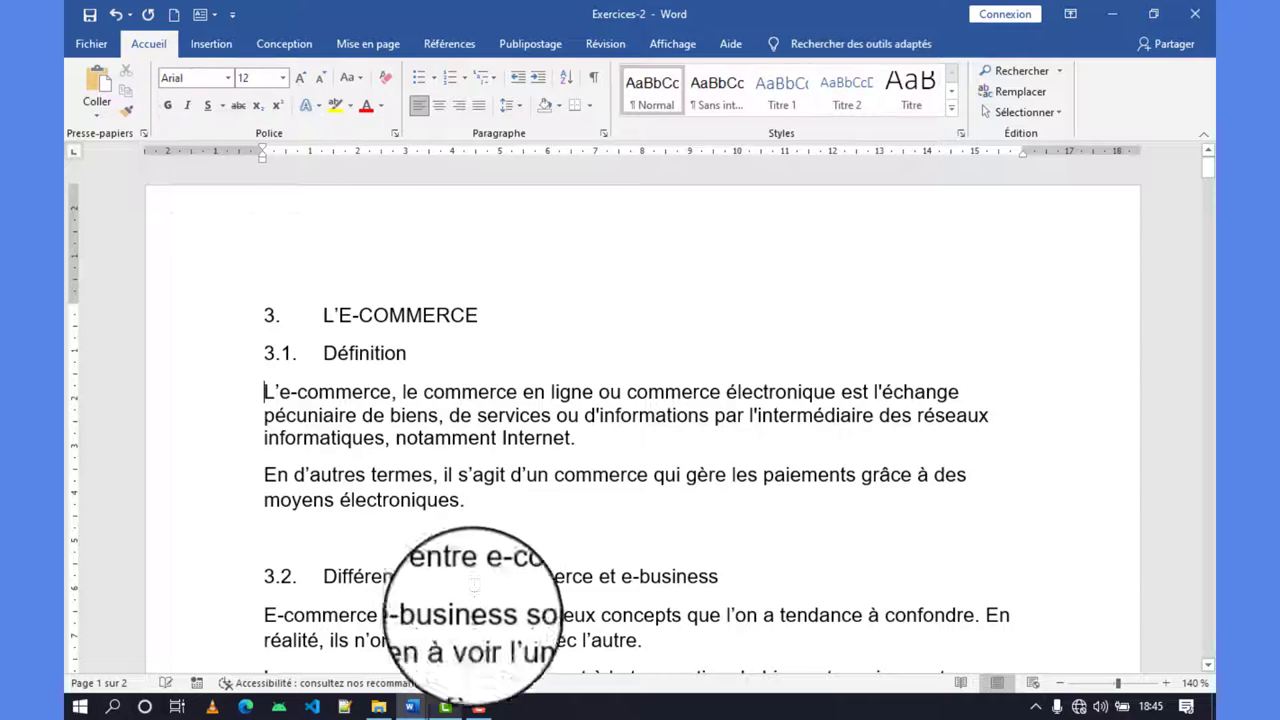
left_click(478, 706)
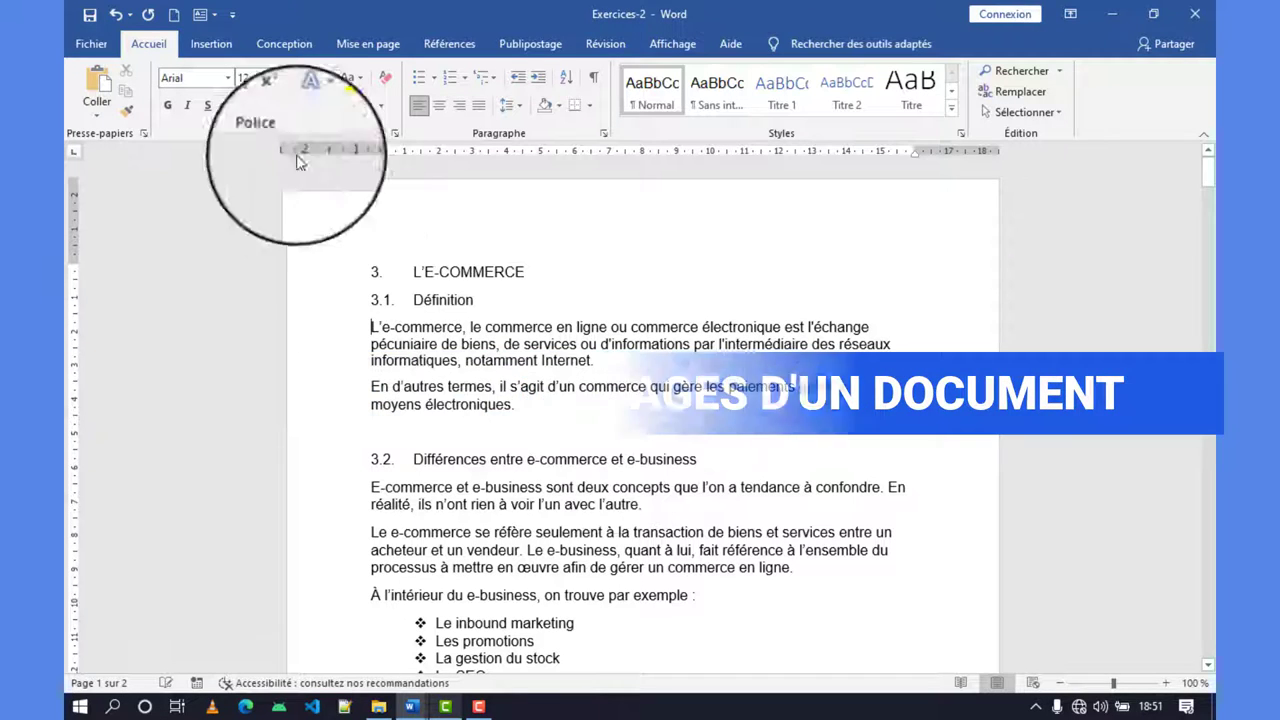
- Change the page orientation of the document to landscape (Paysage)
left_click(367, 50)
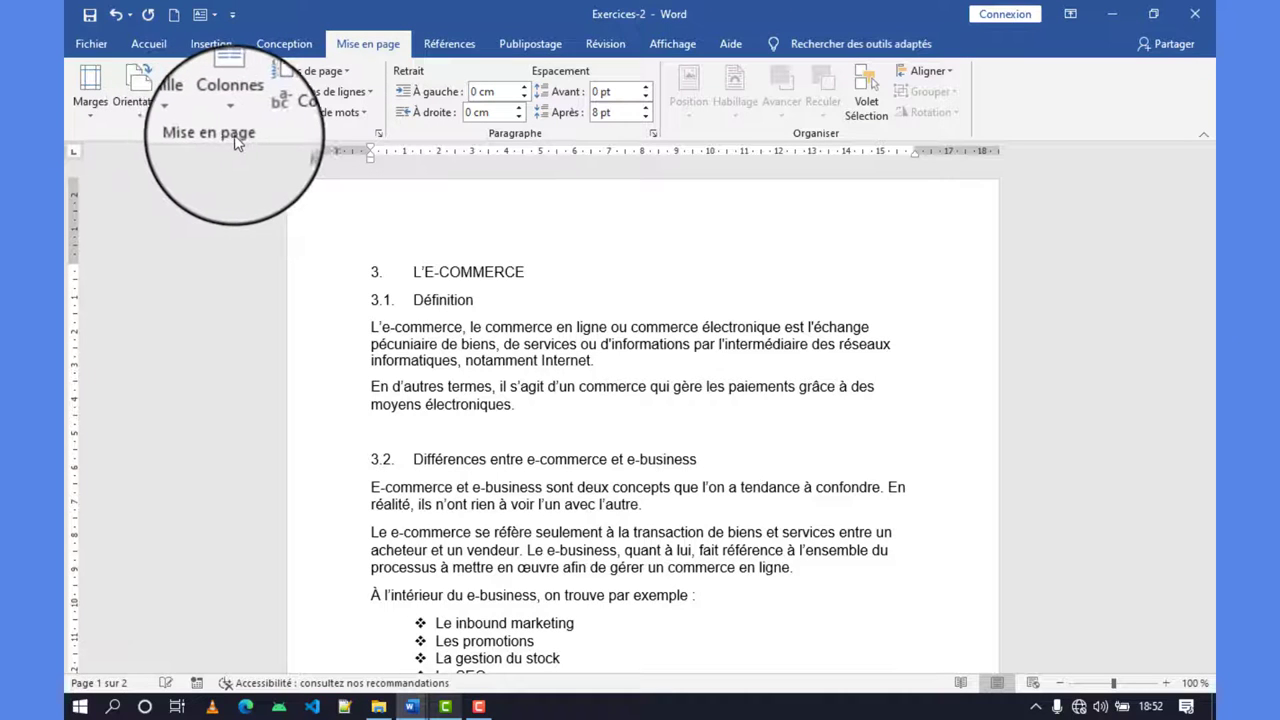
left_click(136, 100)
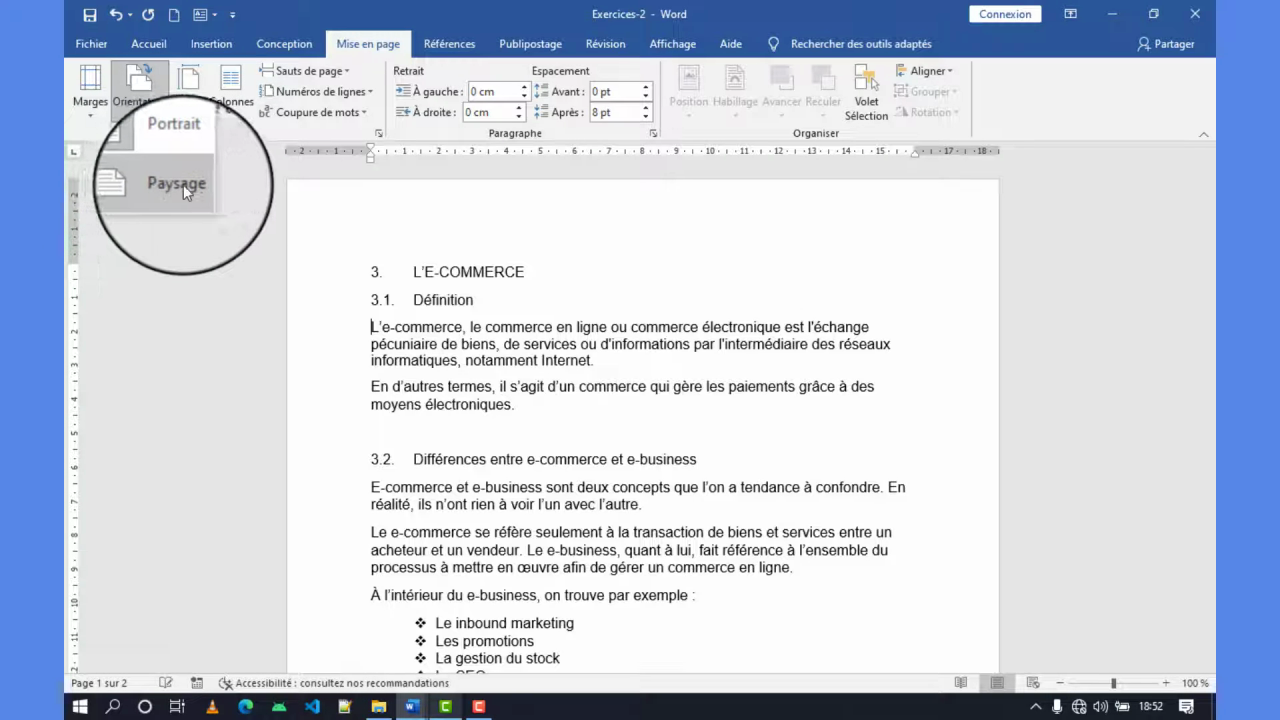
key("Escape")
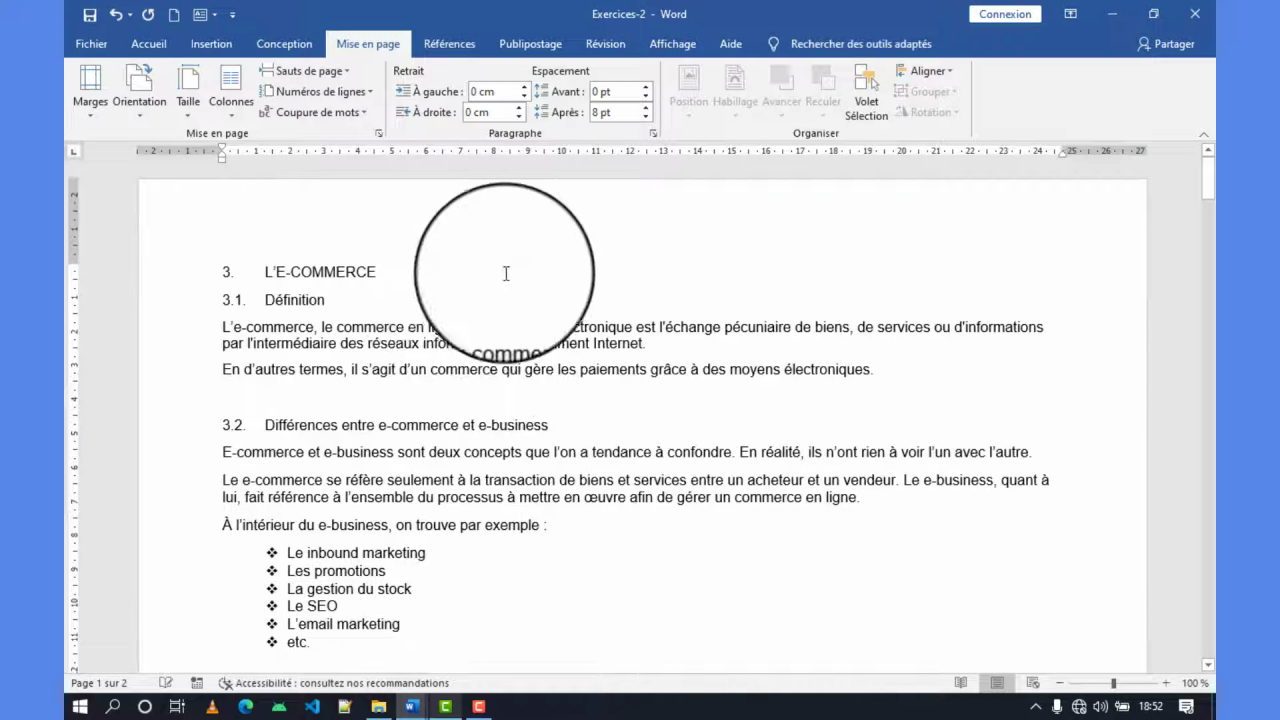
- Examine how the text is laid out on the landscape pages, both close up and with several pages in view
scroll(388, 250, "down", 6)
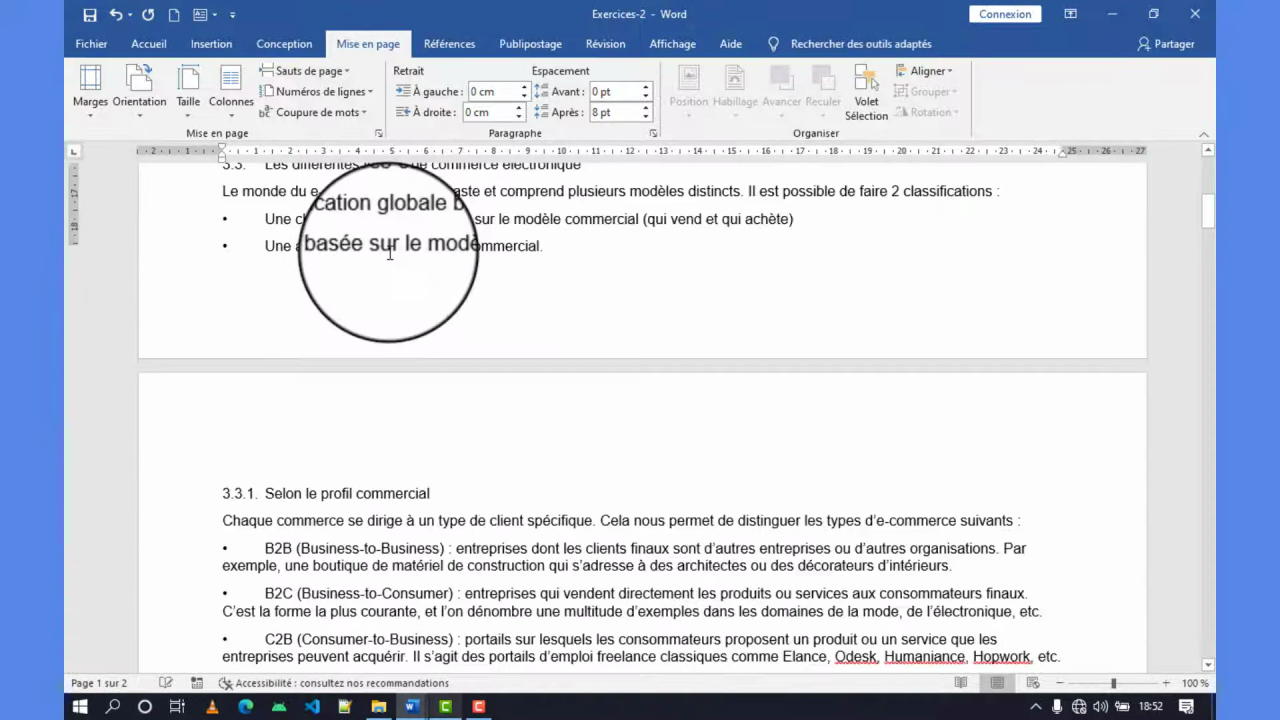
scroll(390, 252, "up", 6)
scroll(390, 252, "down", 5)
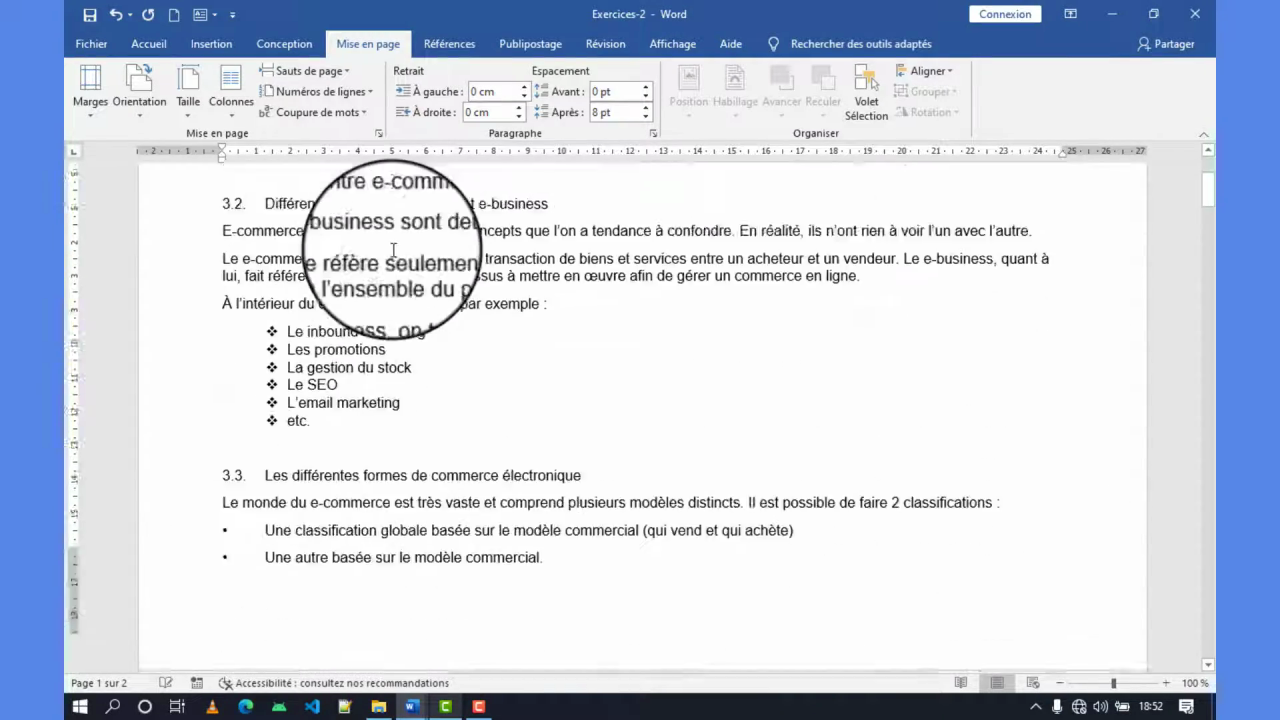
scroll(394, 250, "down", 7)
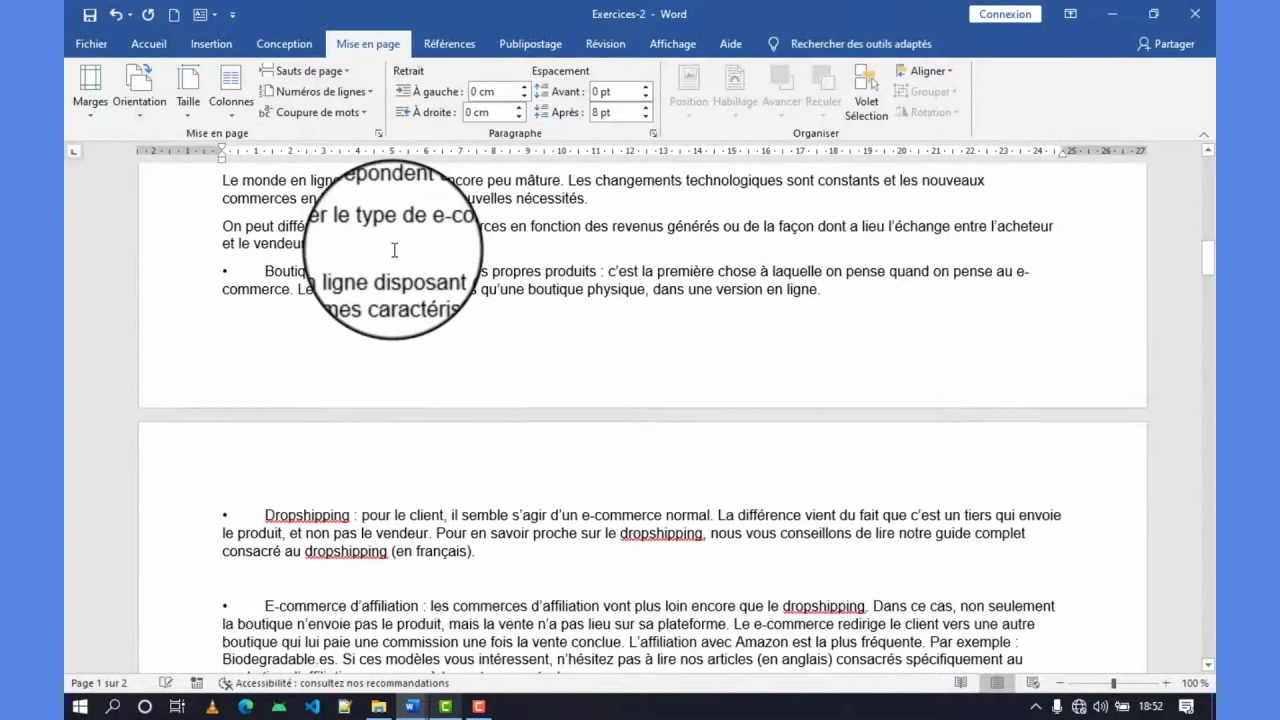
scroll(394, 250, "down", 8, "ctrl")
scroll(394, 250, "up", 6, "ctrl")
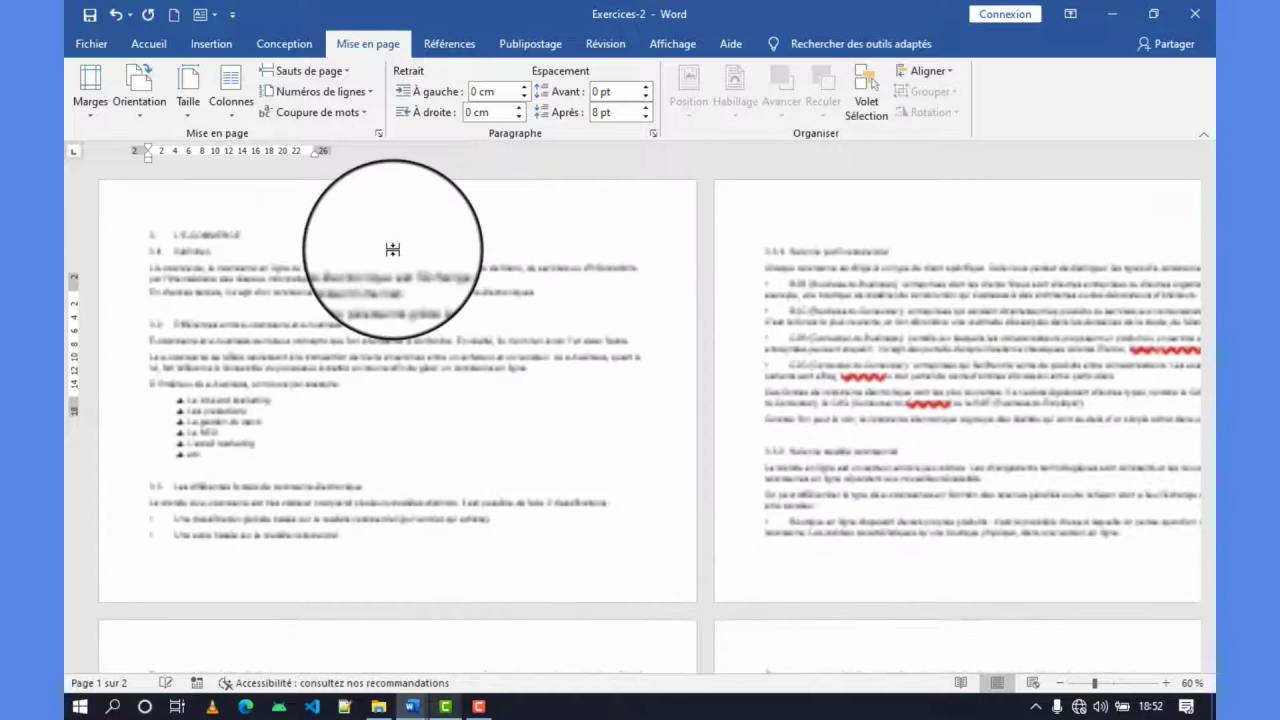
scroll(394, 250, "up", 1, "ctrl")
scroll(394, 250, "down", 8, "ctrl")
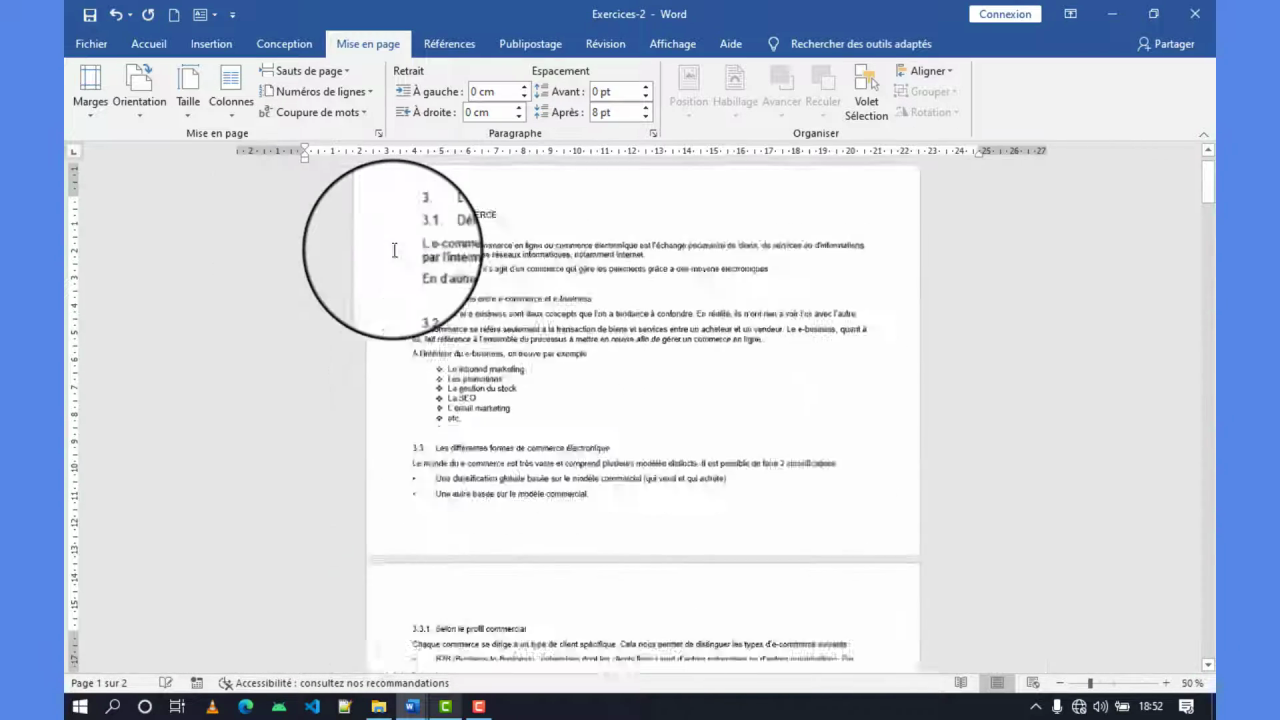
scroll(394, 250, "up", 12, "ctrl")
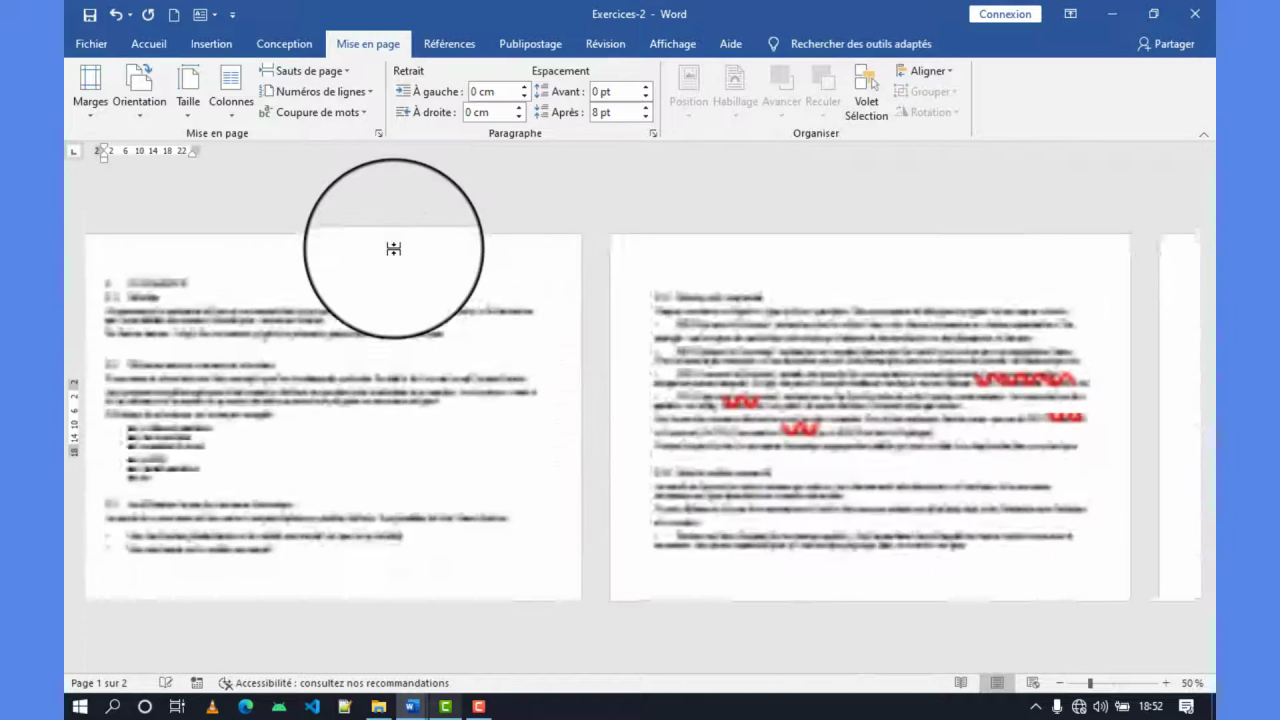
scroll(394, 249, "down", 12, "ctrl")
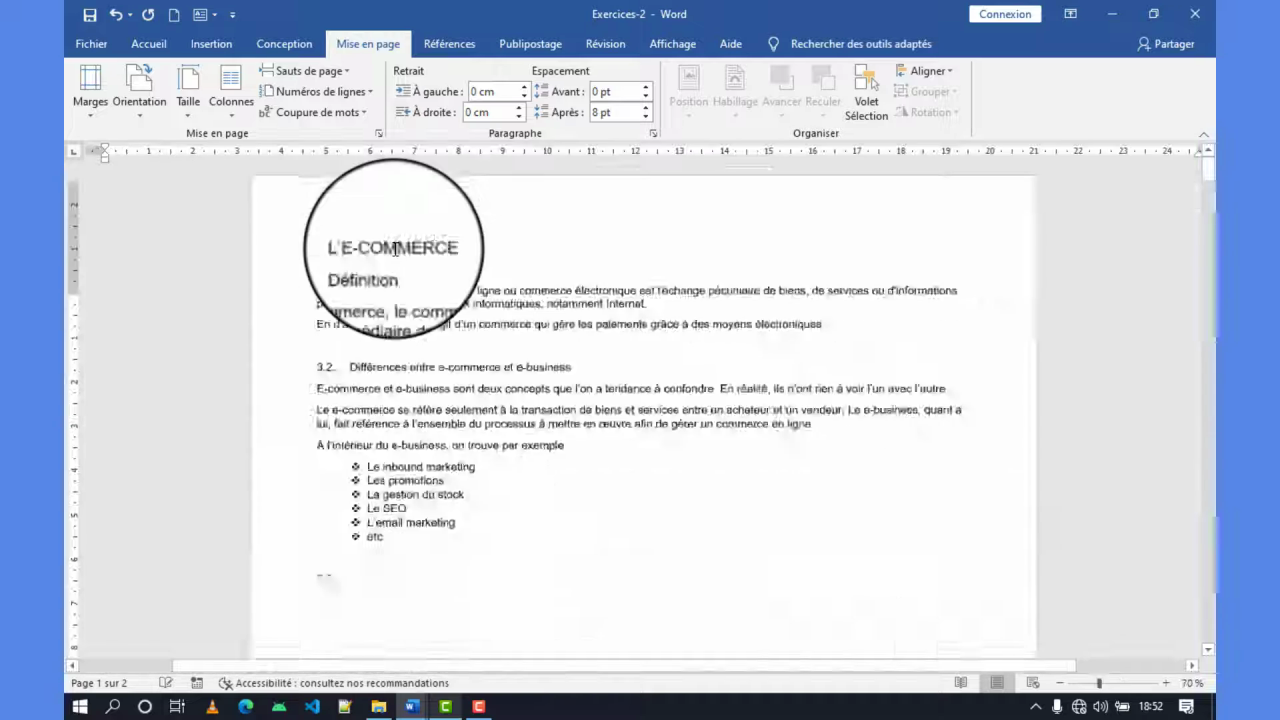
scroll(394, 249, "up", 2, "ctrl")
scroll(394, 249, "up", 6, "ctrl")
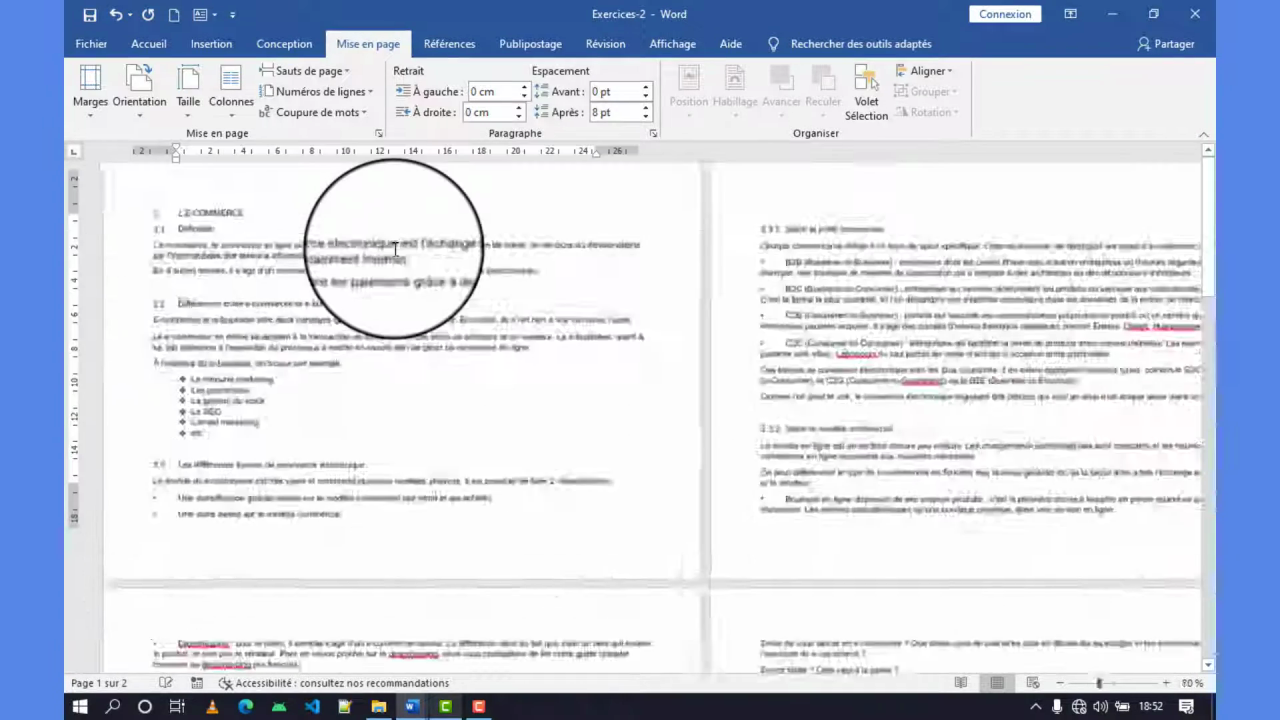
scroll(395, 249, "up", 1, "ctrl")
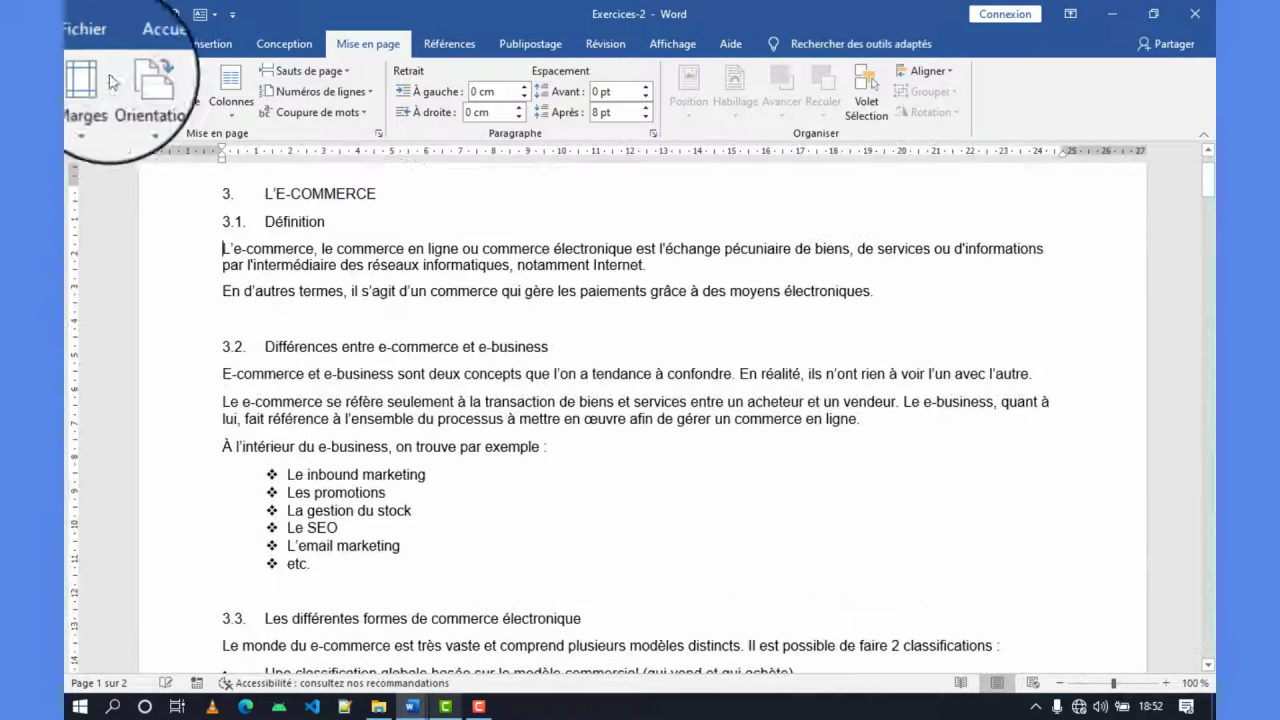
- Switch the page orientation back to Portrait and check the text on the first page
left_click(138, 95)
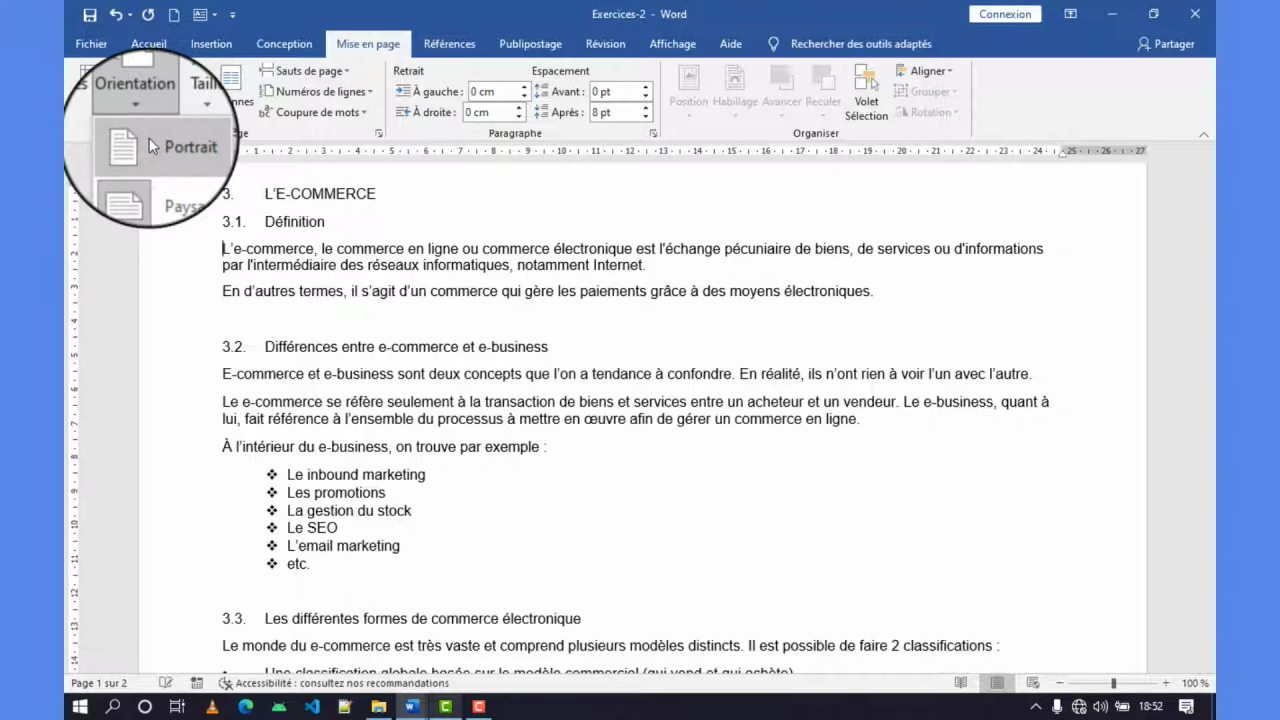
left_click(155, 140)
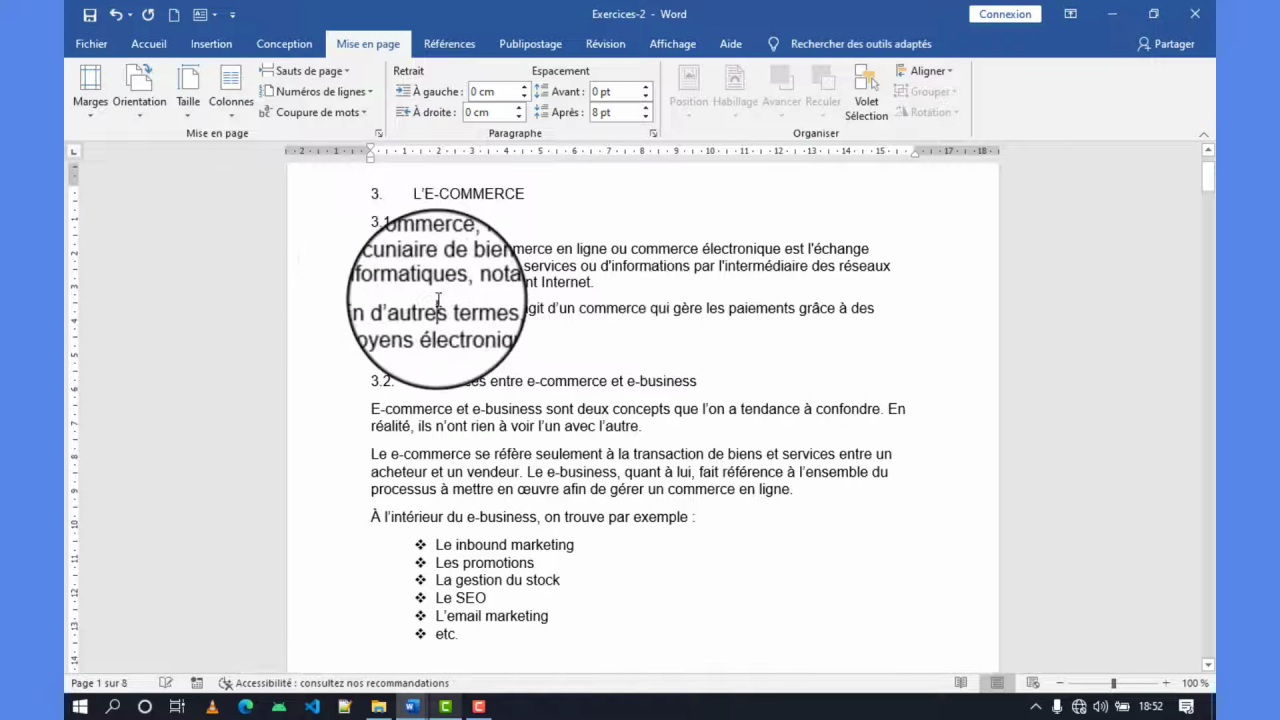
scroll(456, 355, "down", 7)
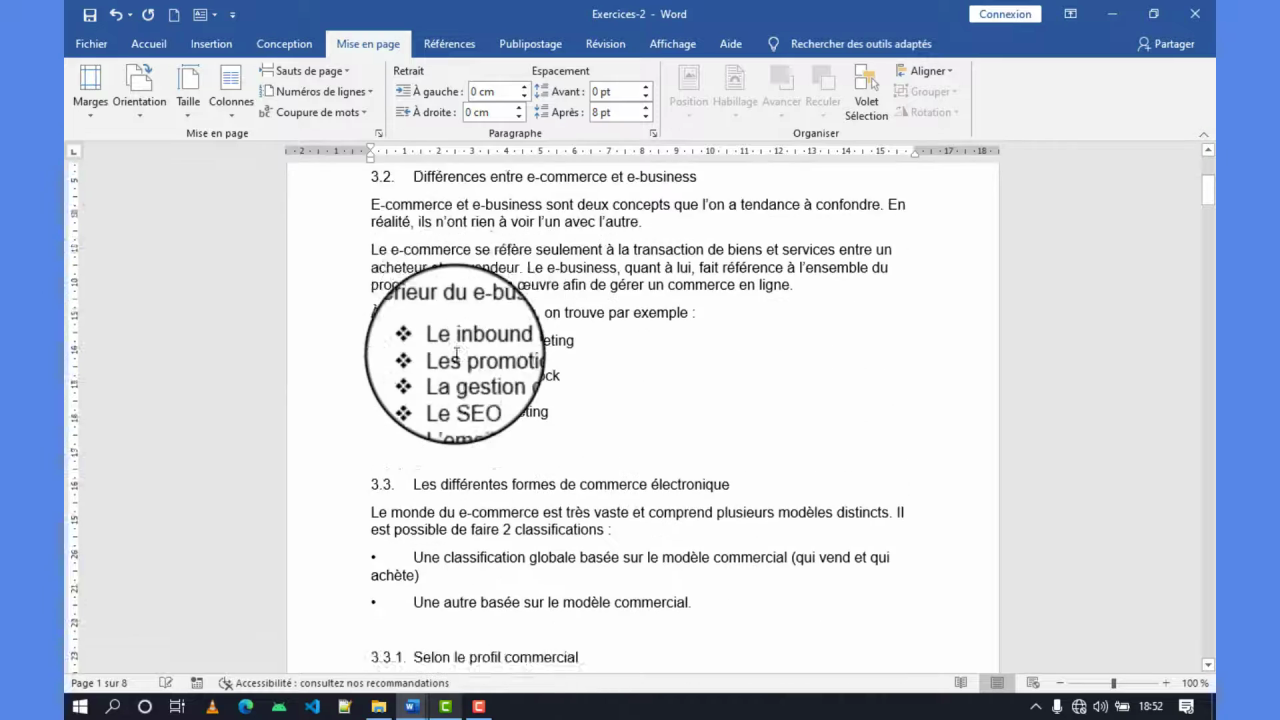
scroll(456, 355, "down", 4)
scroll(456, 355, "up", 12)
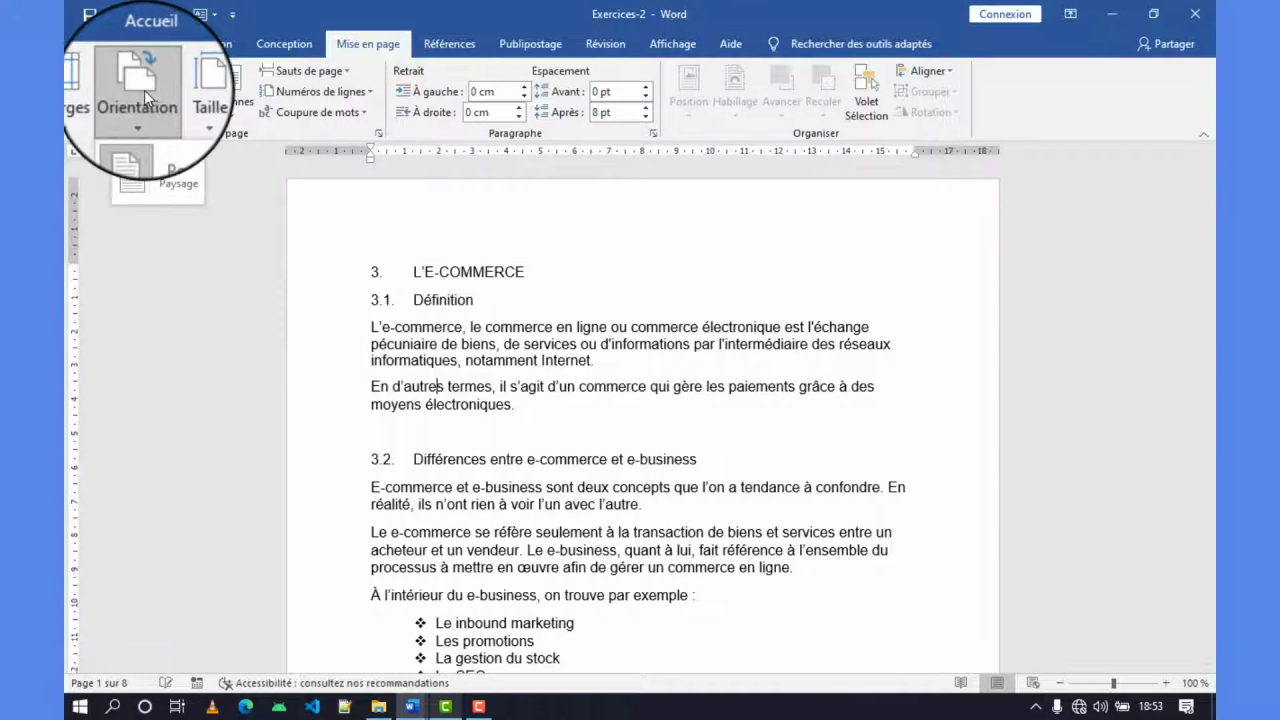
- Apply the landscape (Paysage) orientation to the document again and check its pages at a smaller zoom
left_click(160, 188)
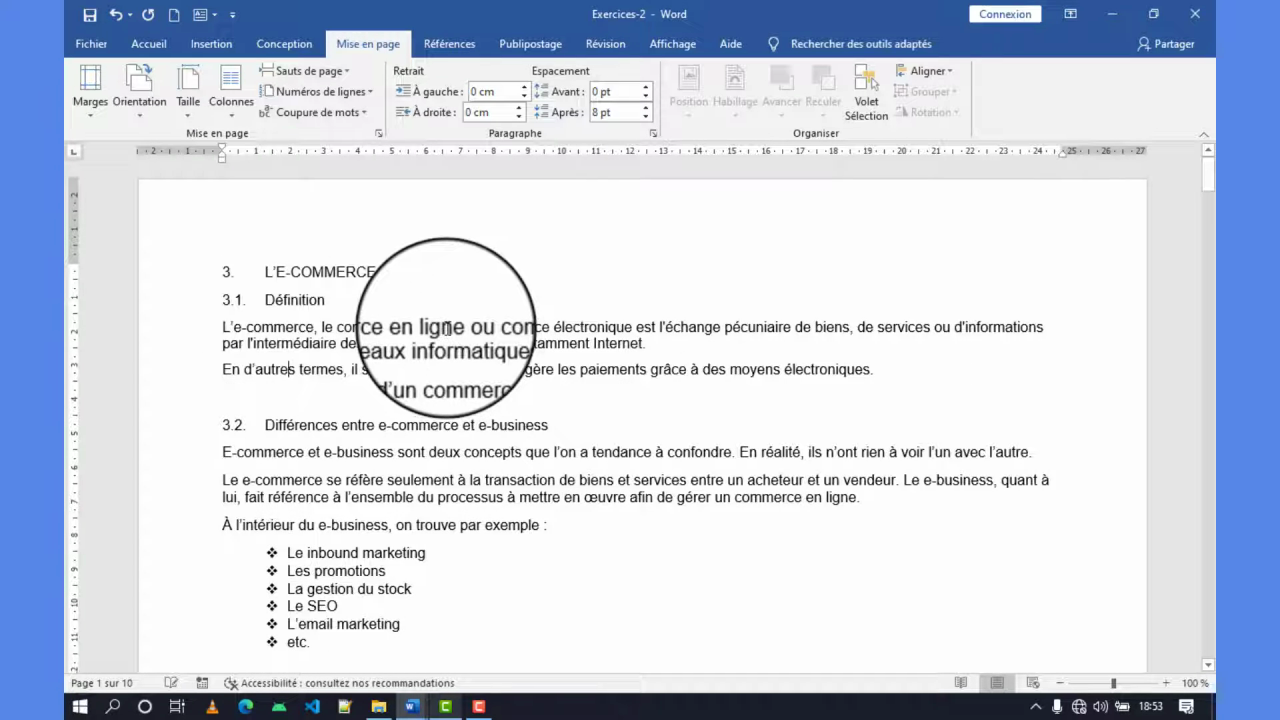
scroll(447, 327, "down", 6)
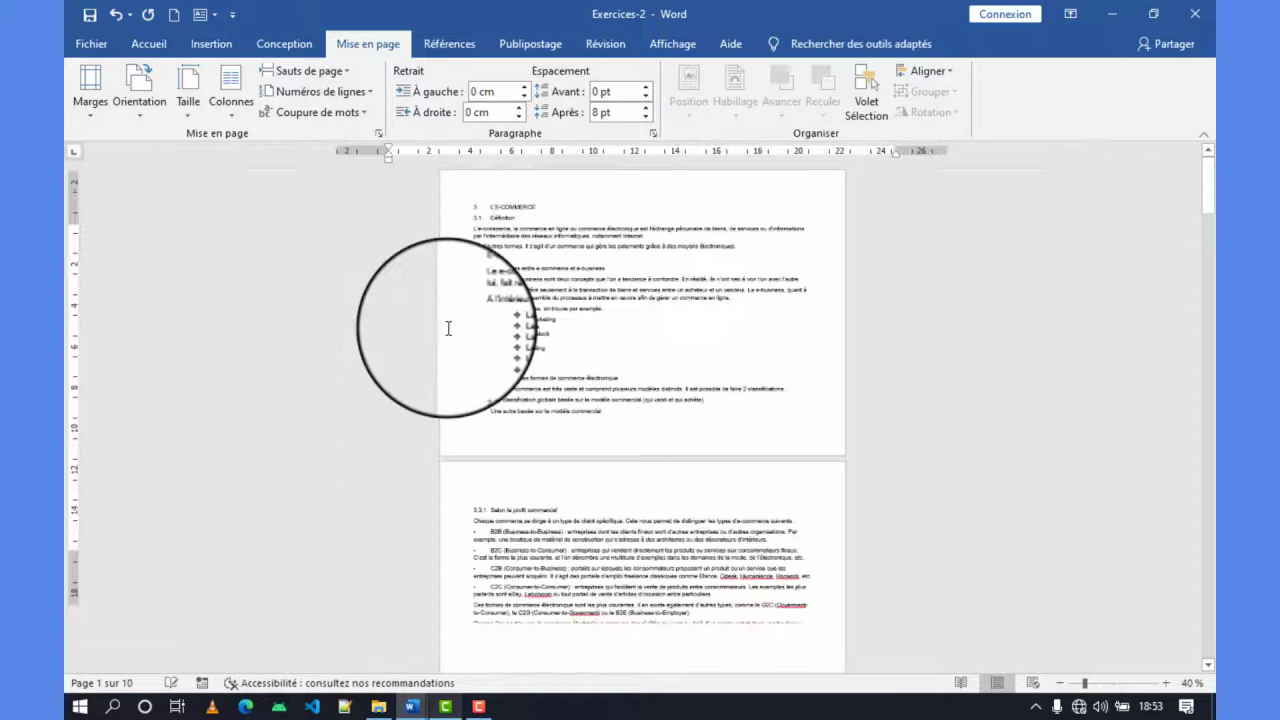
scroll(448, 328, "up", 3)
scroll(448, 328, "up", 3)
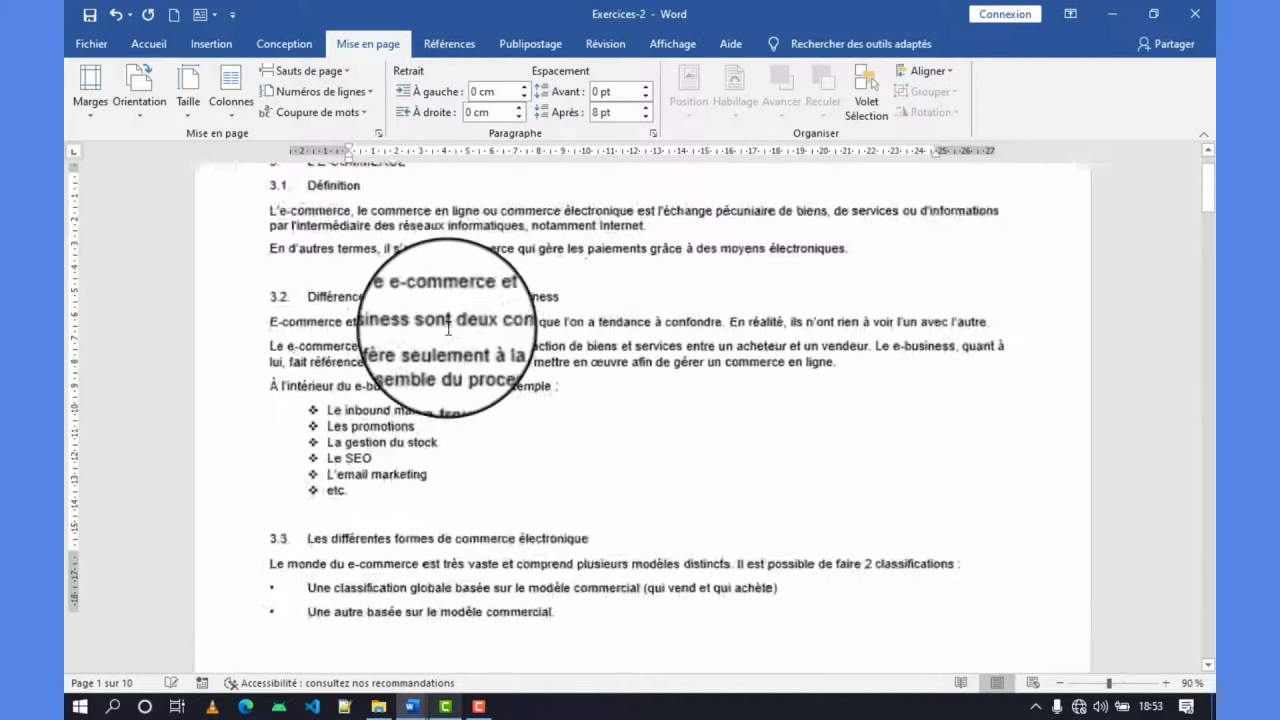
scroll(448, 328, "down", 4)
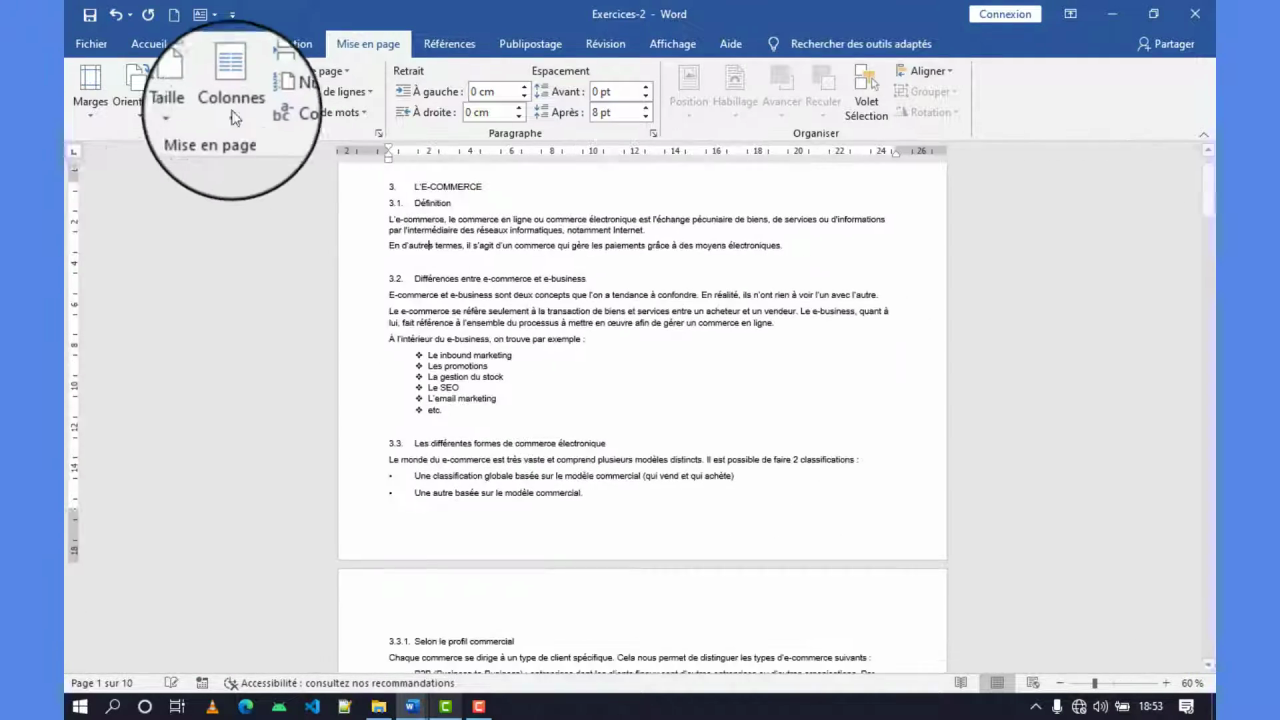
- Set the document's page orientation to Portrait and check the resulting pages
left_click(139, 90)
left_click(150, 141)
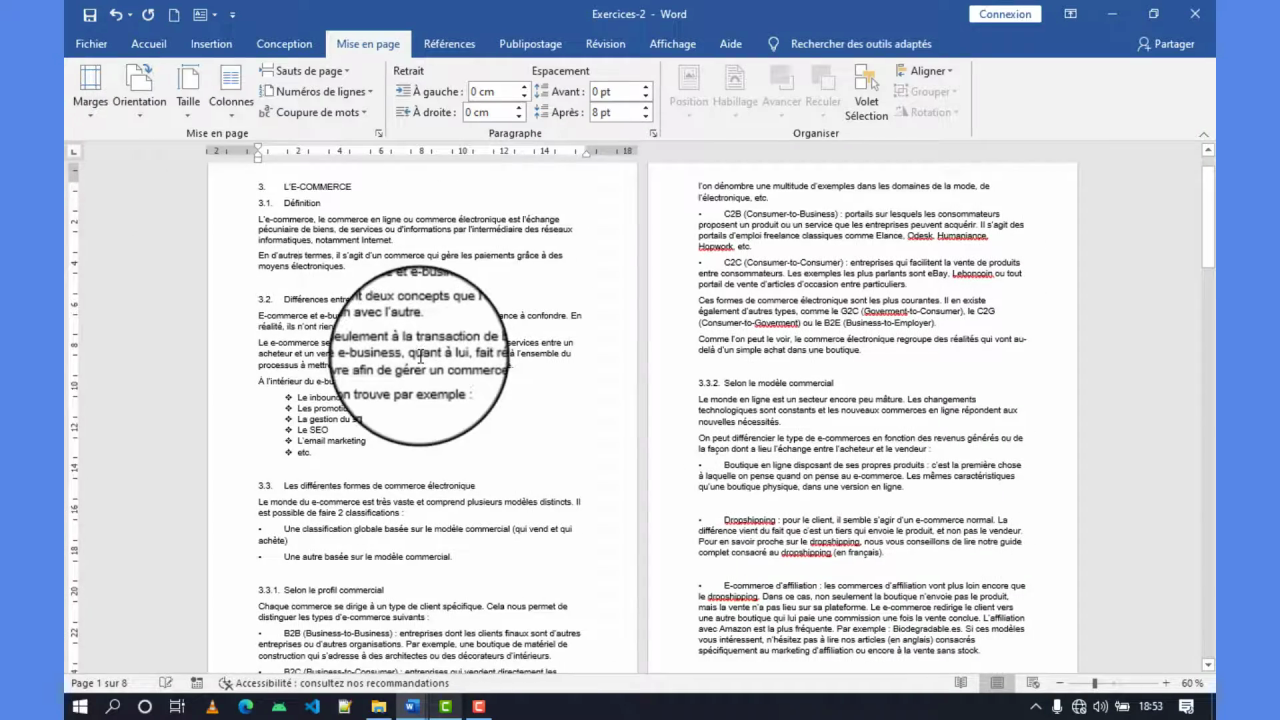
scroll(420, 357, "up", 5)
scroll(420, 357, "down", 5)
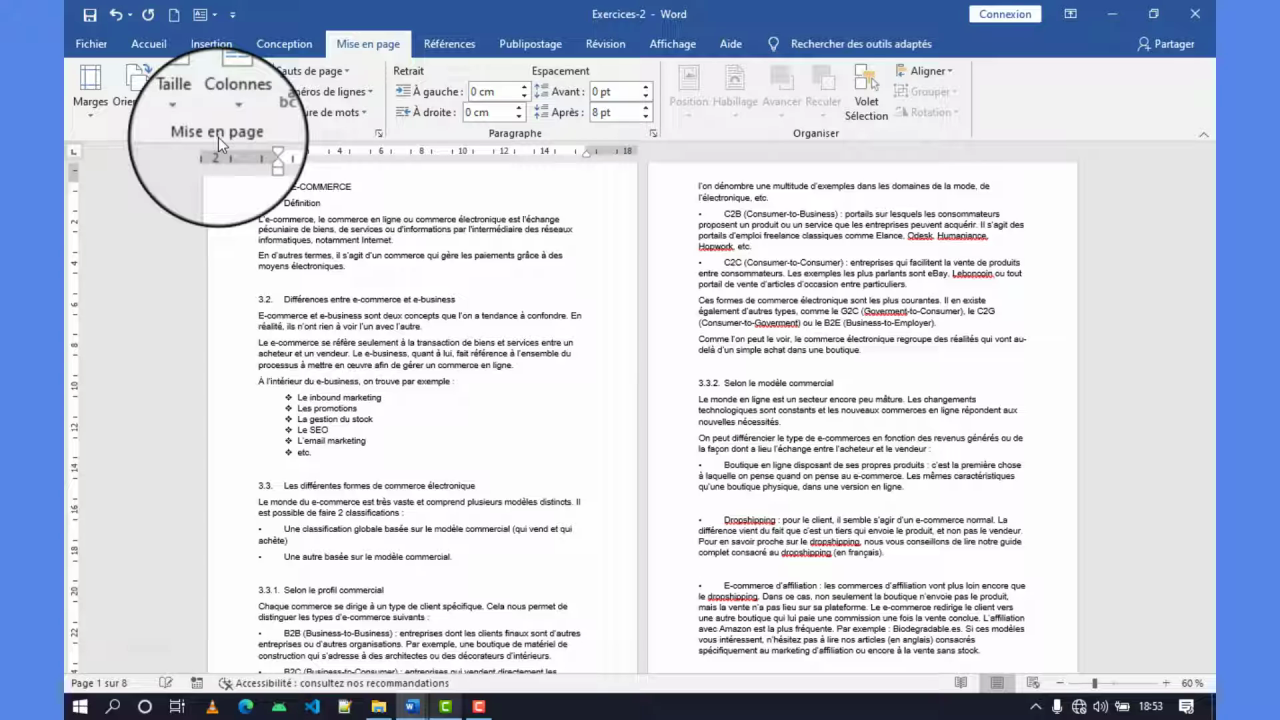
- View the available page orientation options, Portrait and Paysage
left_click(133, 95)
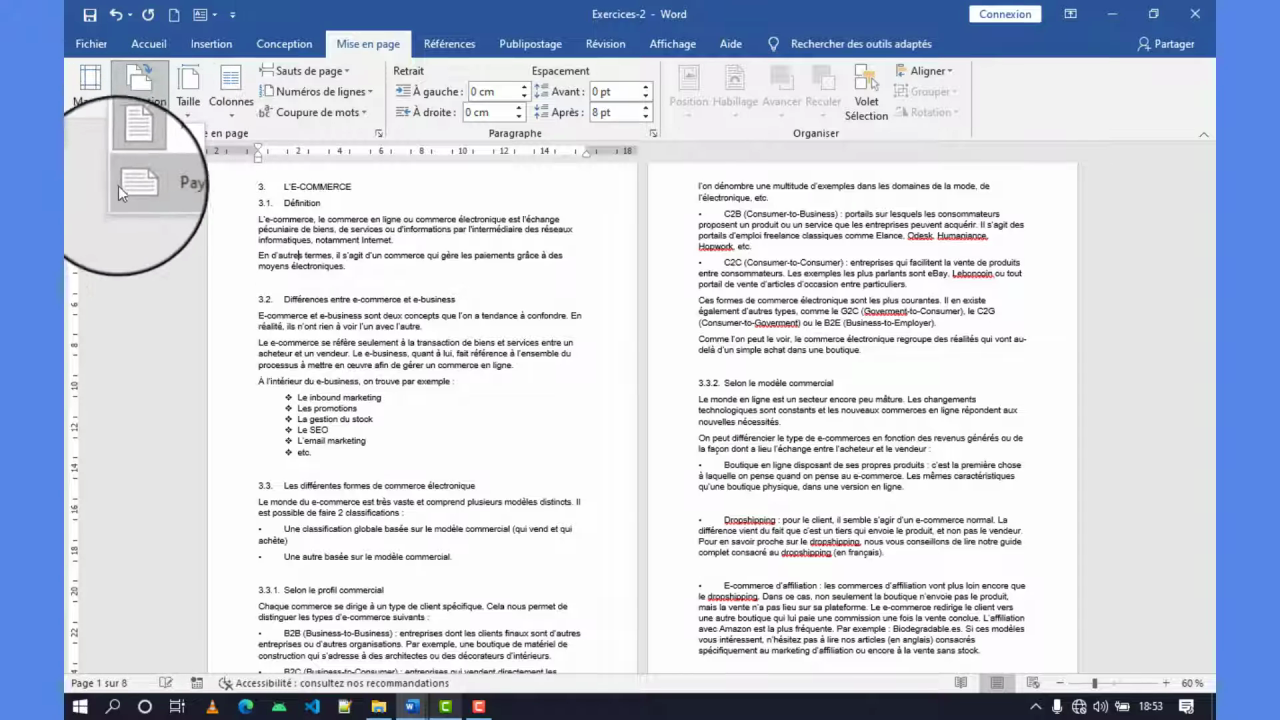
left_click(312, 267)
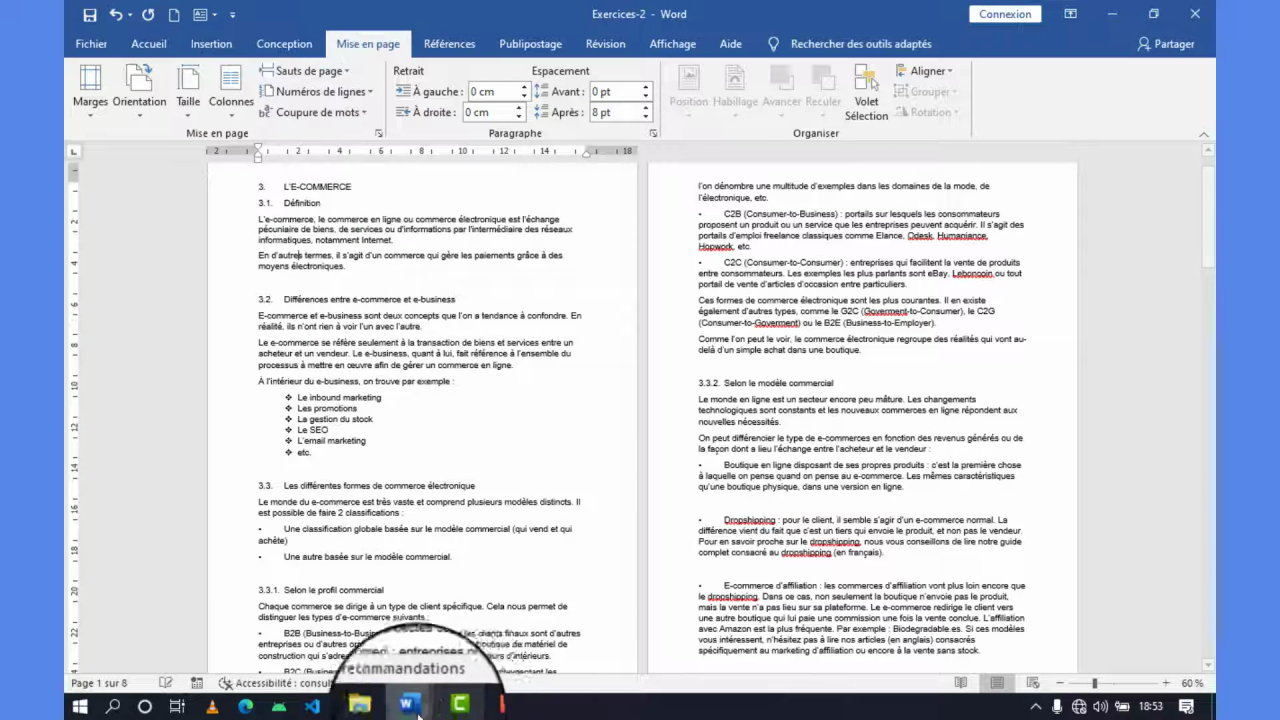
left_click(479, 706)
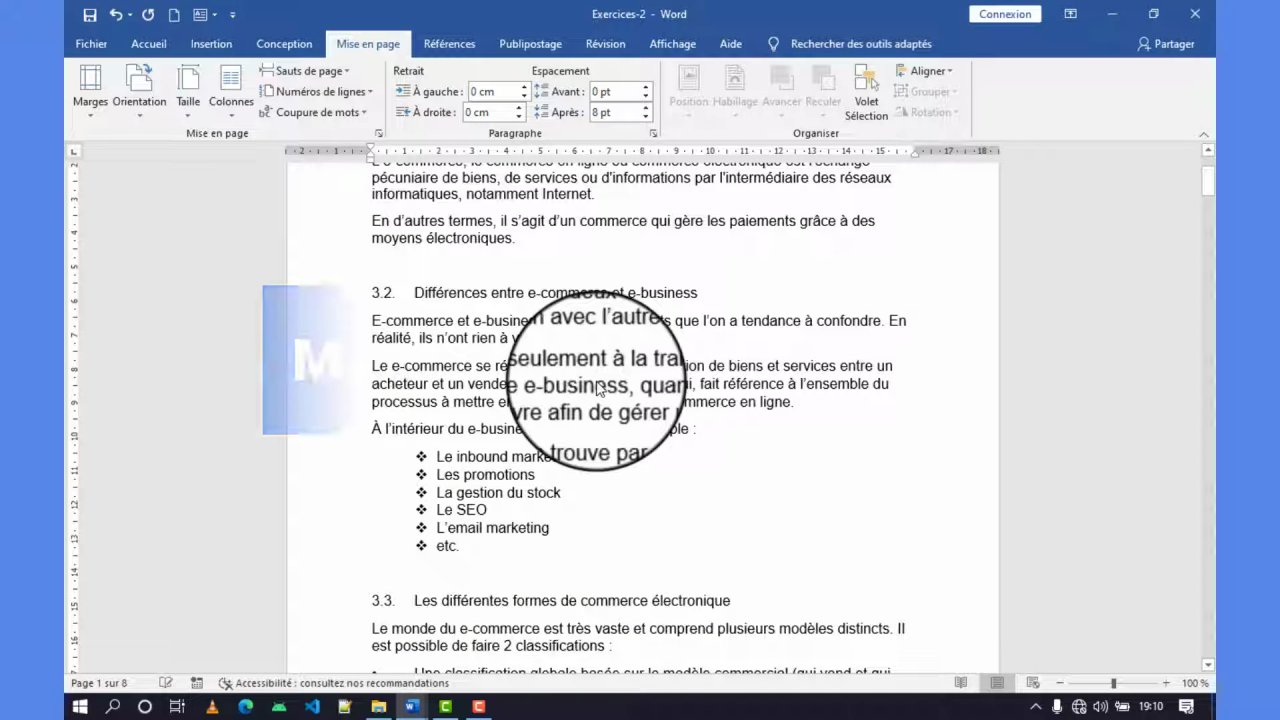
- Examine the page edges and text placement on the first pages of the document
scroll(598, 380, "up", 3)
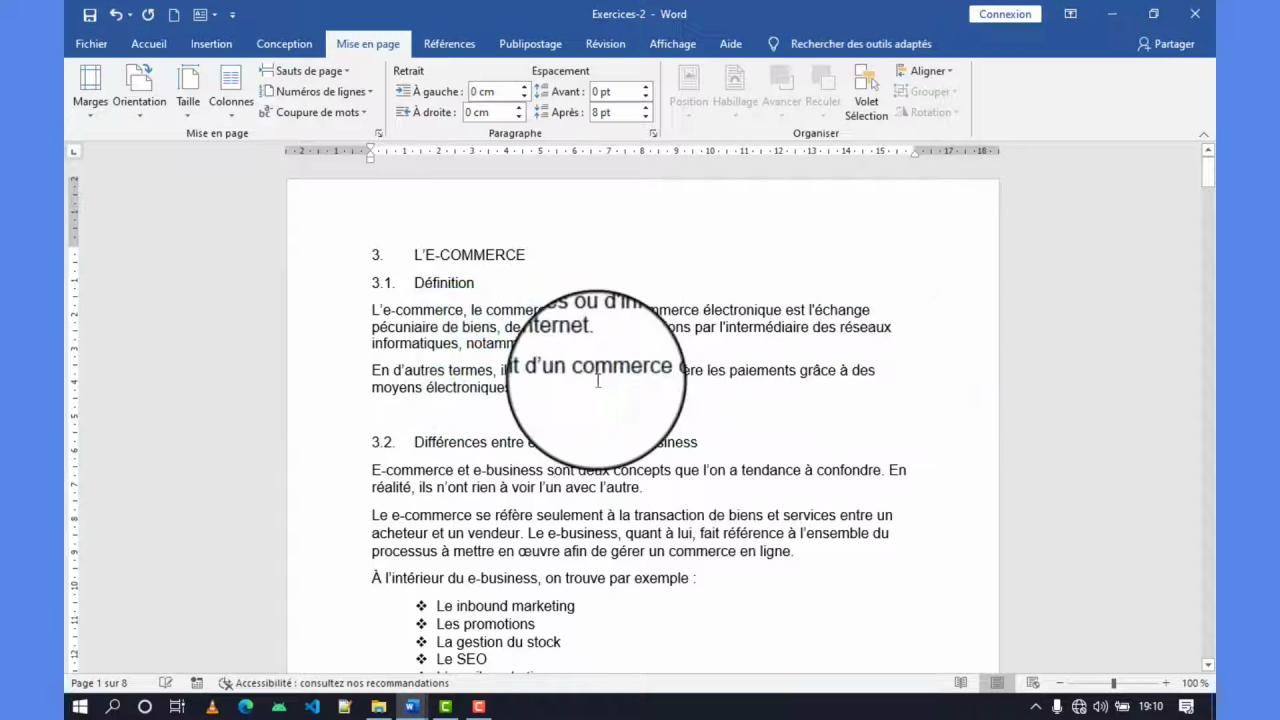
scroll(598, 380, "down", 5)
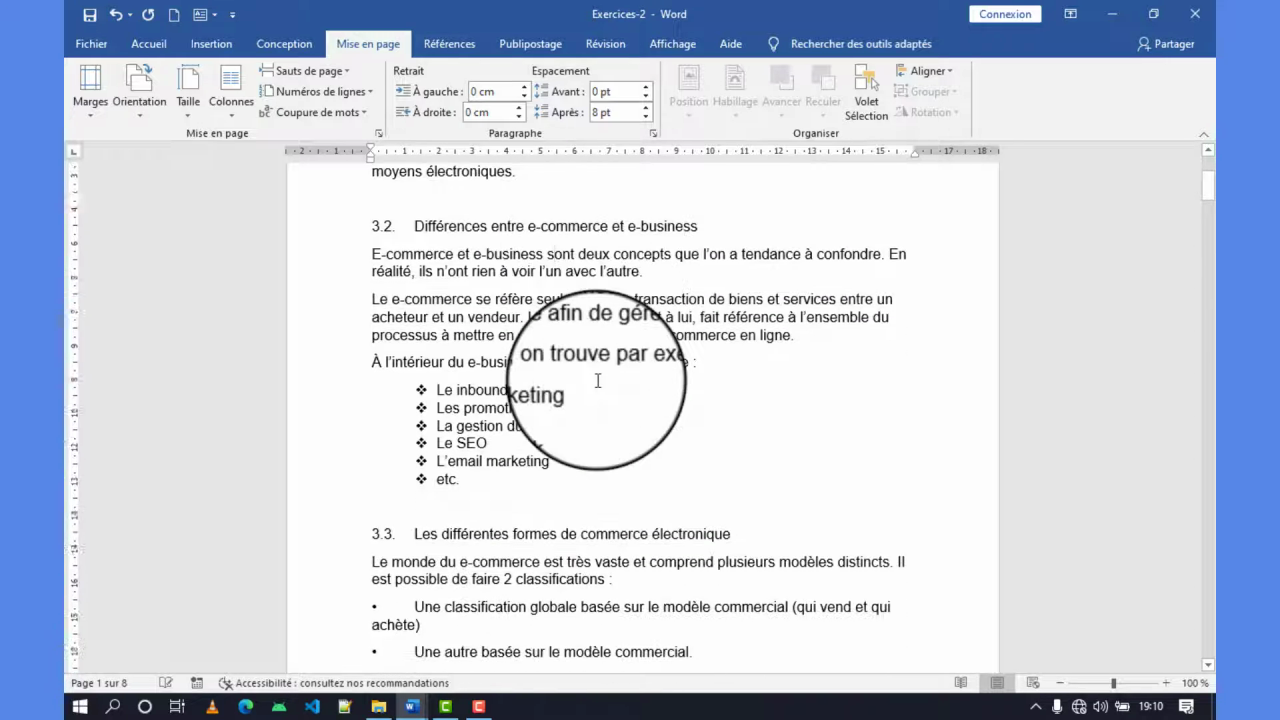
scroll(598, 380, "up", 5)
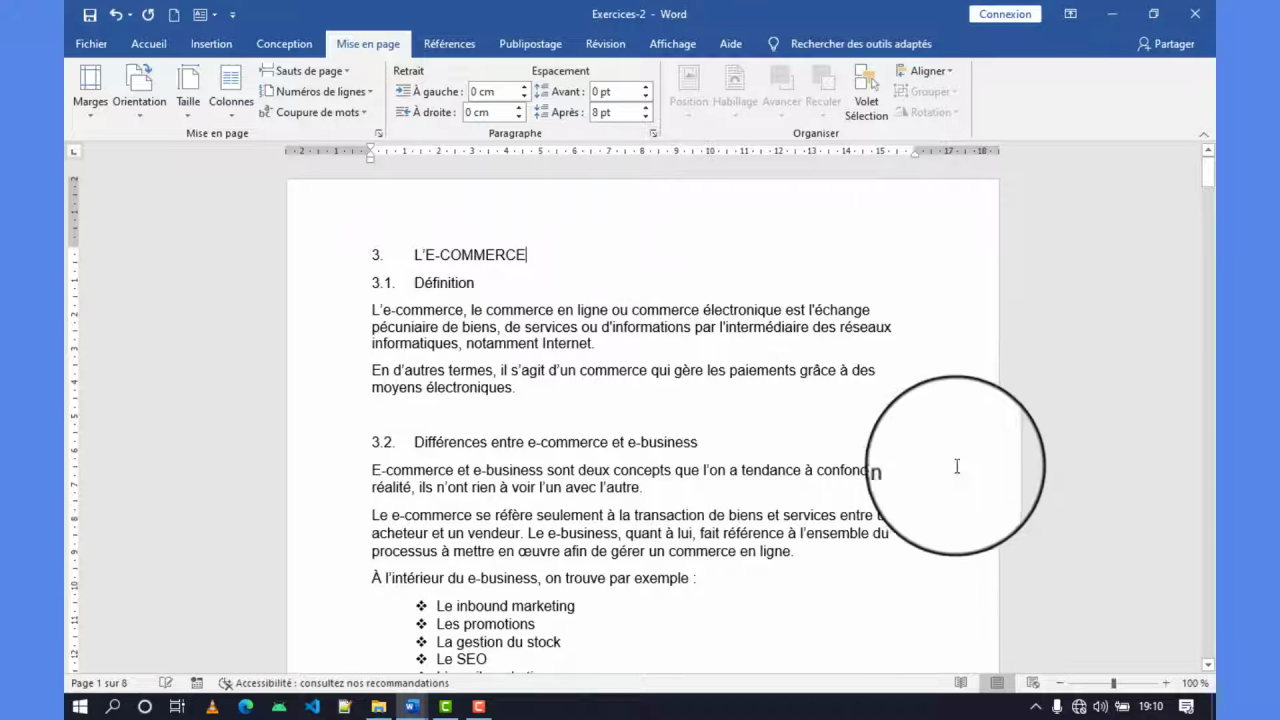
scroll(708, 486, "down", 15)
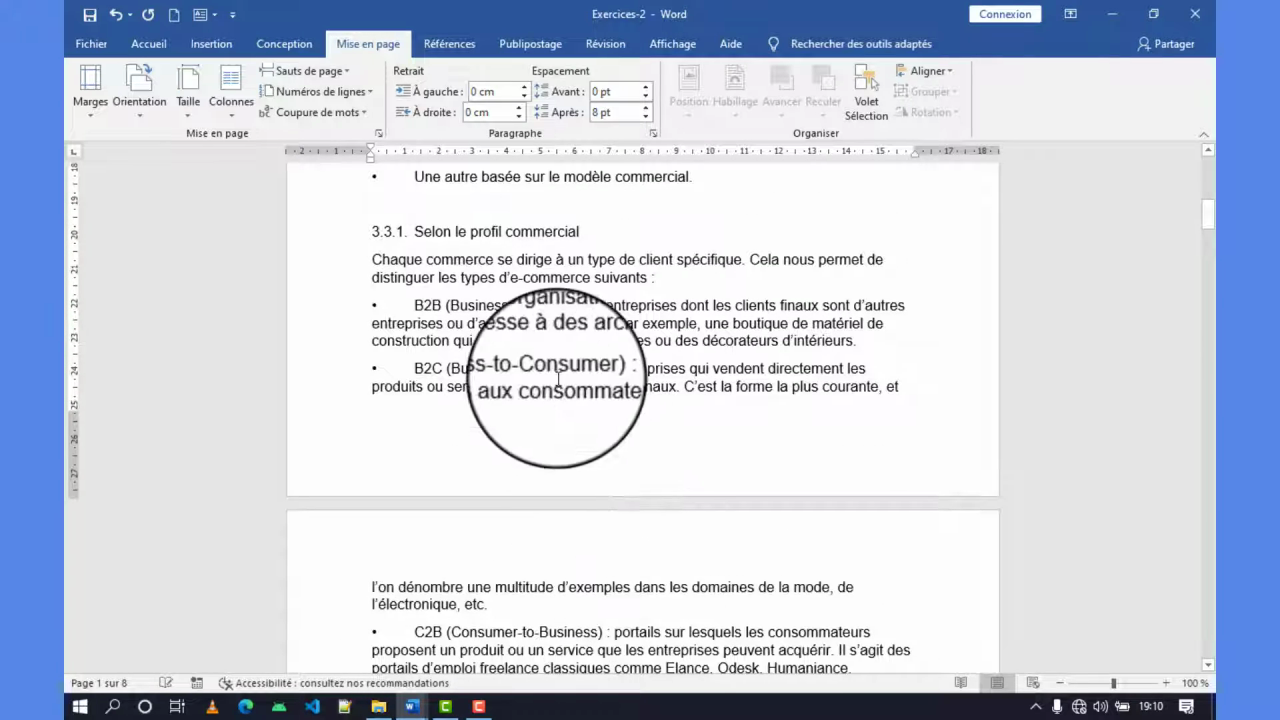
scroll(557, 375, "up", 15)
scroll(557, 378, "up", 1)
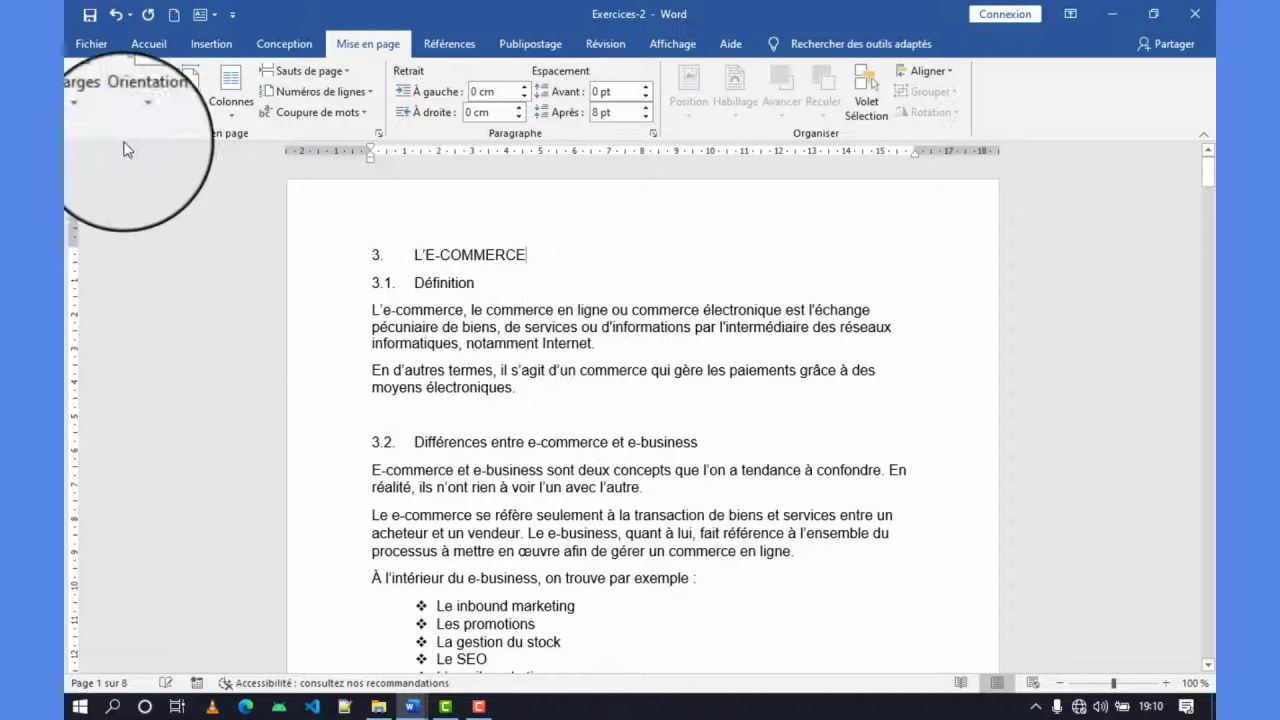
- Apply the Normales margin preset (2,5 cm on every side) to the document
left_click(145, 44)
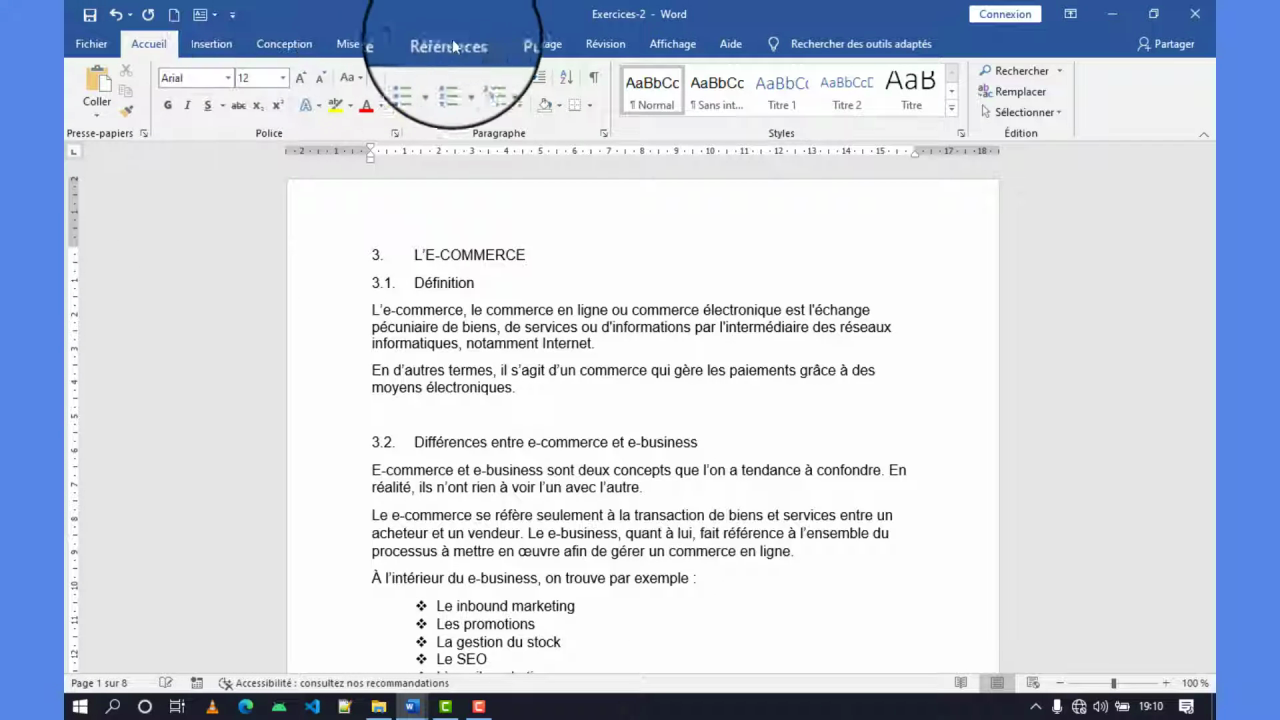
left_click(366, 43)
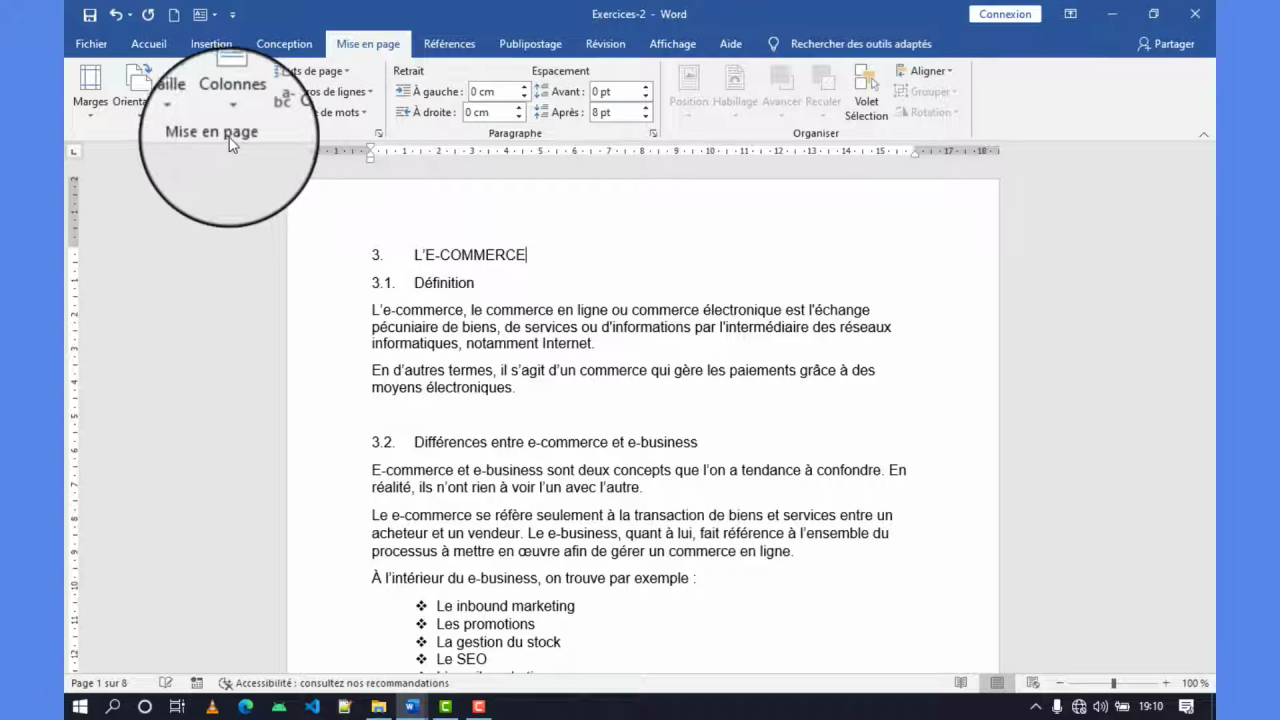
left_click(87, 114)
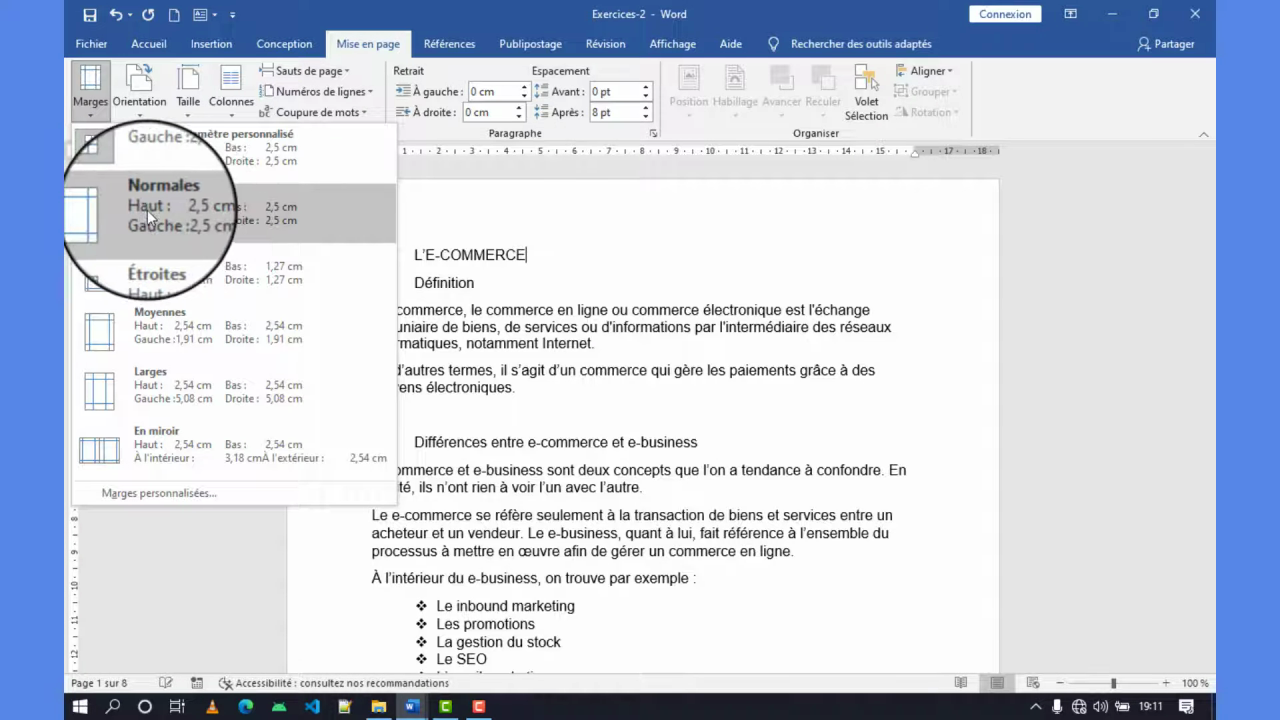
left_click(204, 208)
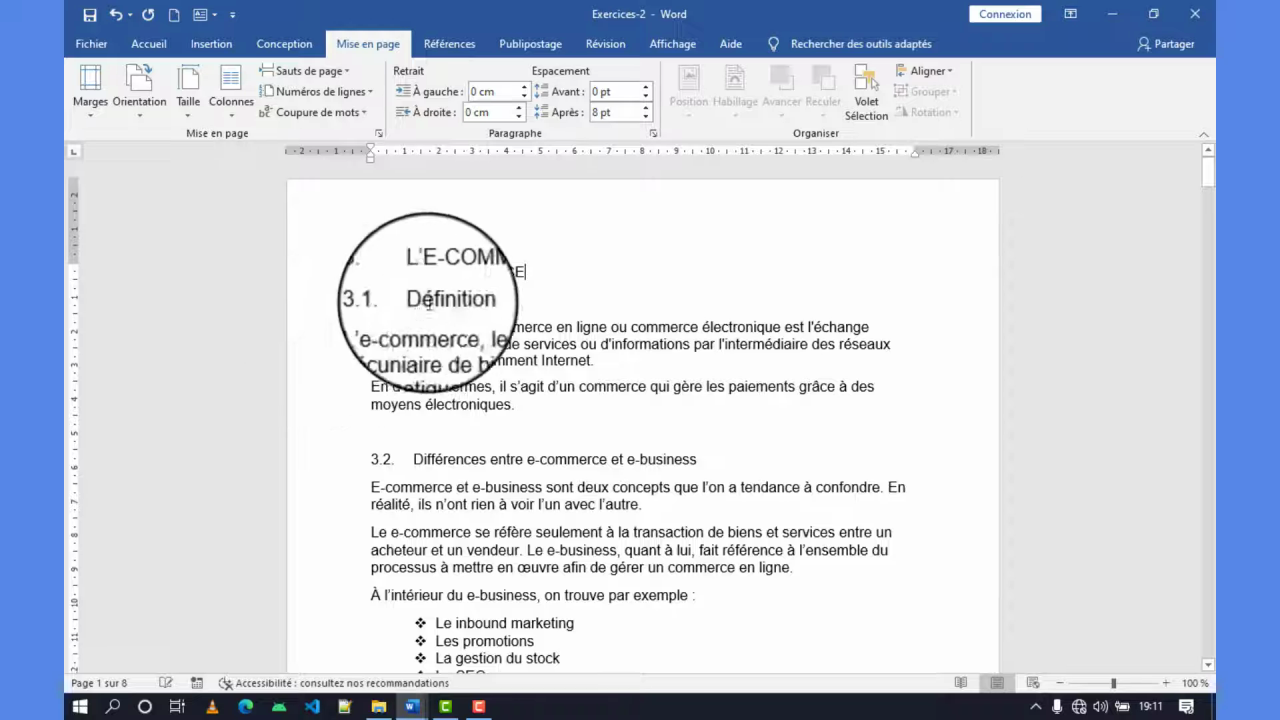
- Apply the Étroites margin preset (1,27 cm on every side) and check the text layout on the page
left_click(79, 101)
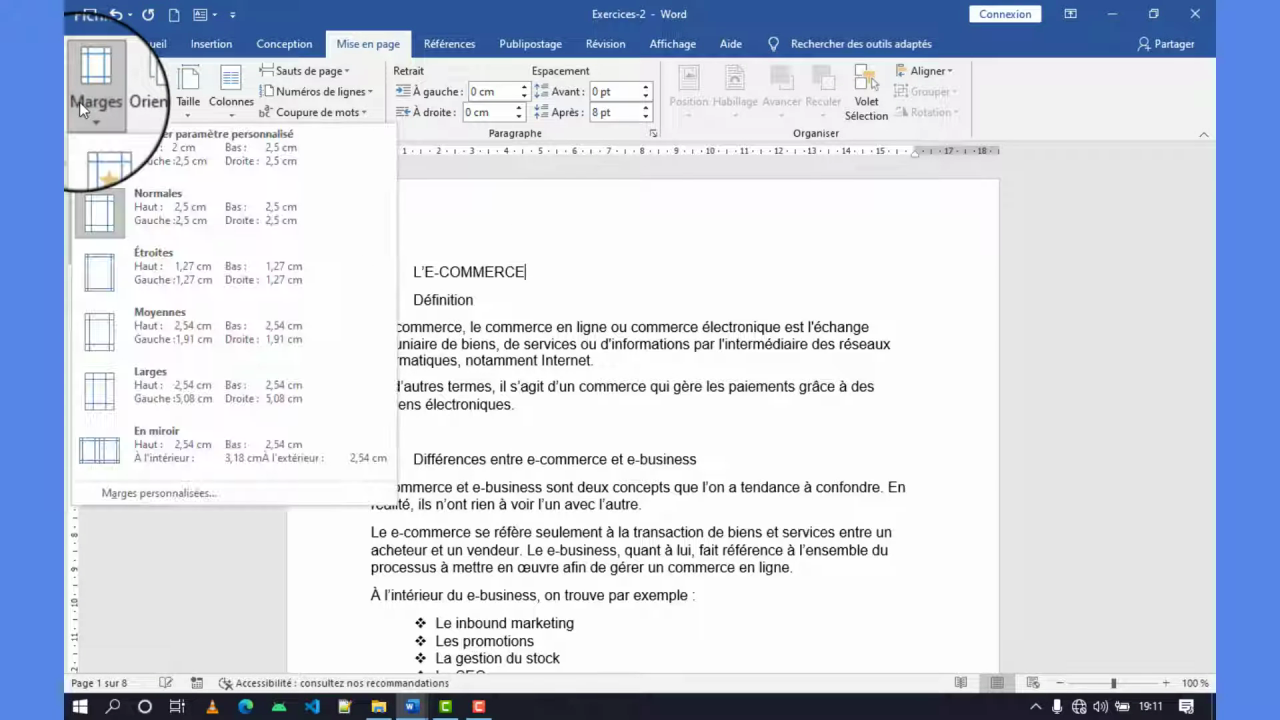
left_click(158, 270)
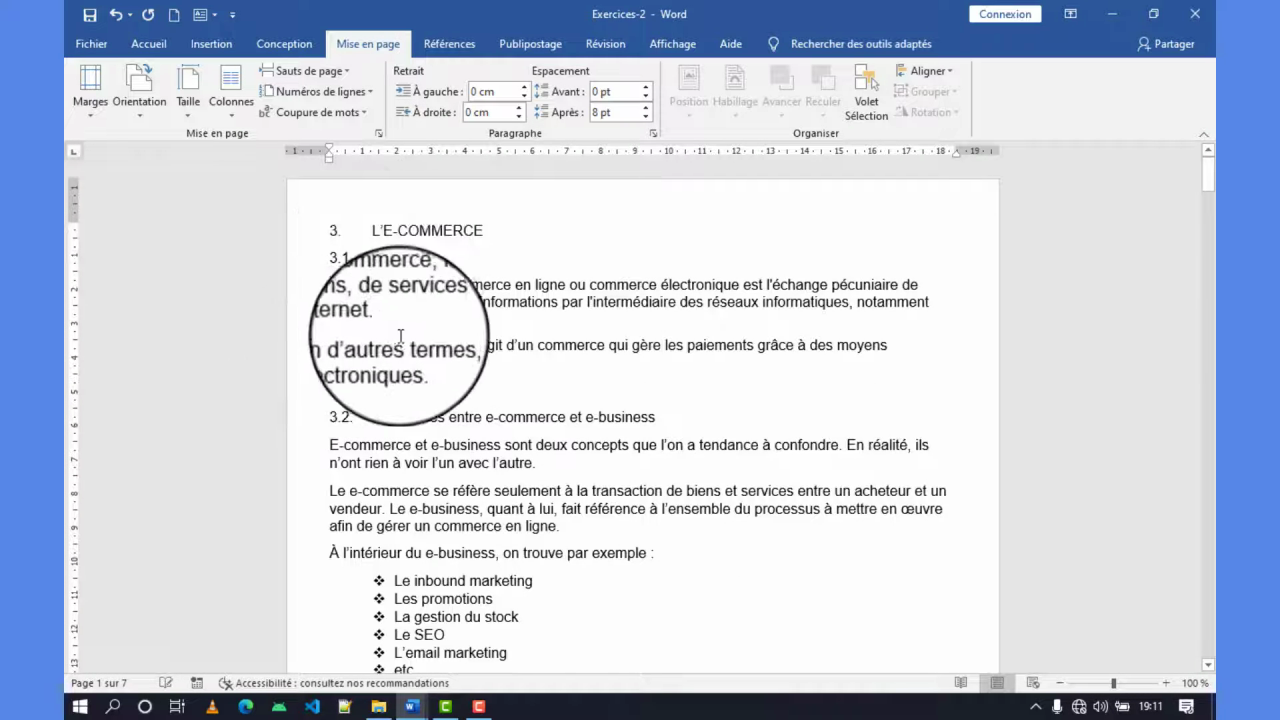
scroll(400, 335, "down", 5)
scroll(405, 337, "up", 5)
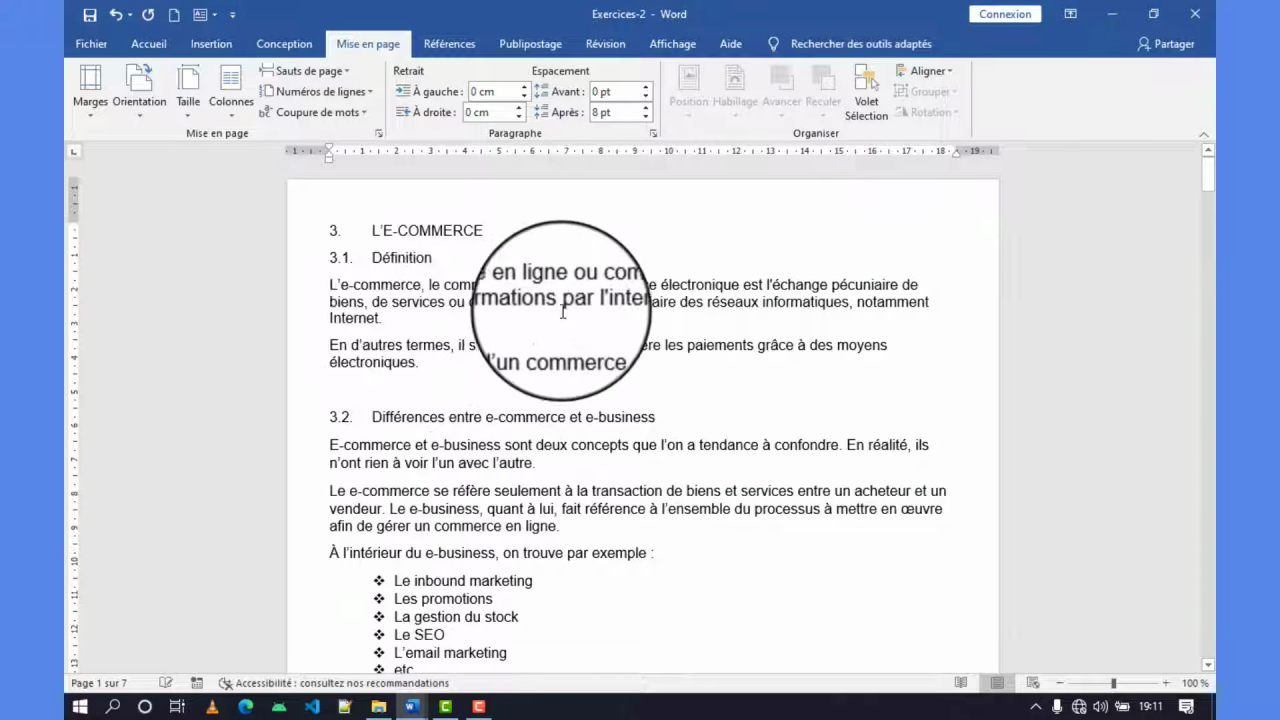
- Set a custom left (Gauche) margin of 1,2 cm and apply it to the whole document
left_click(88, 100)
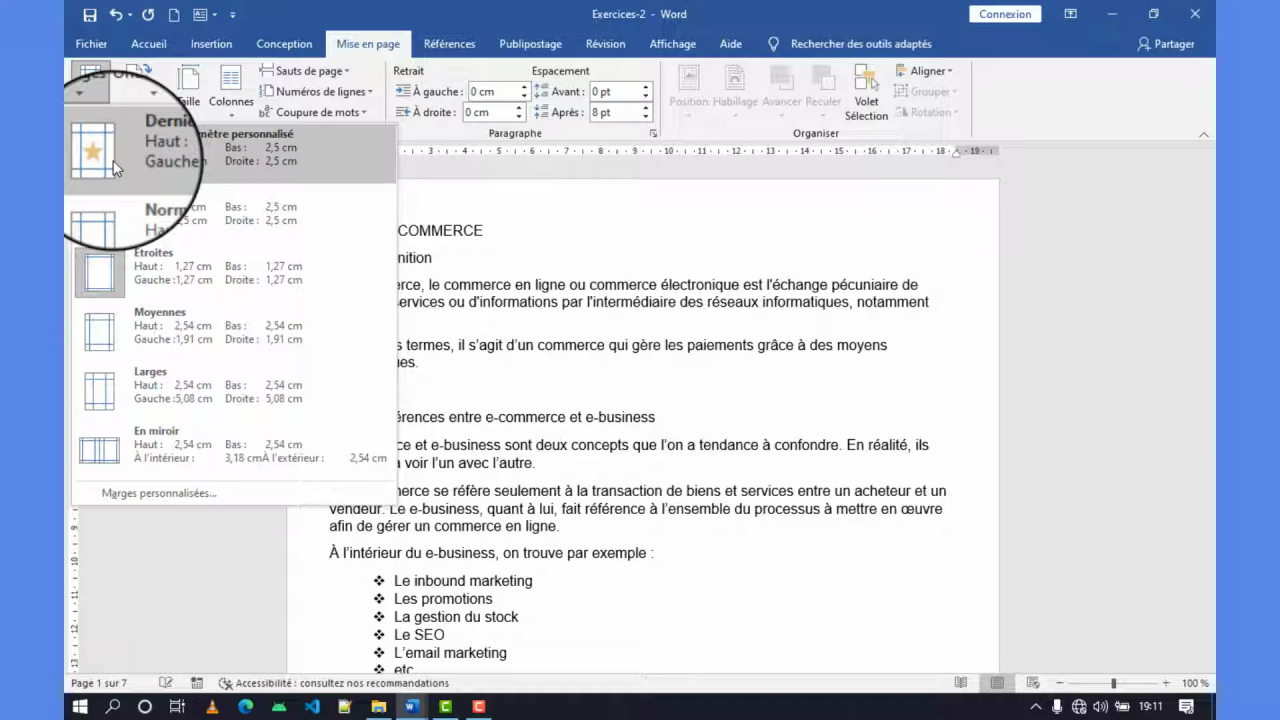
left_click(93, 100)
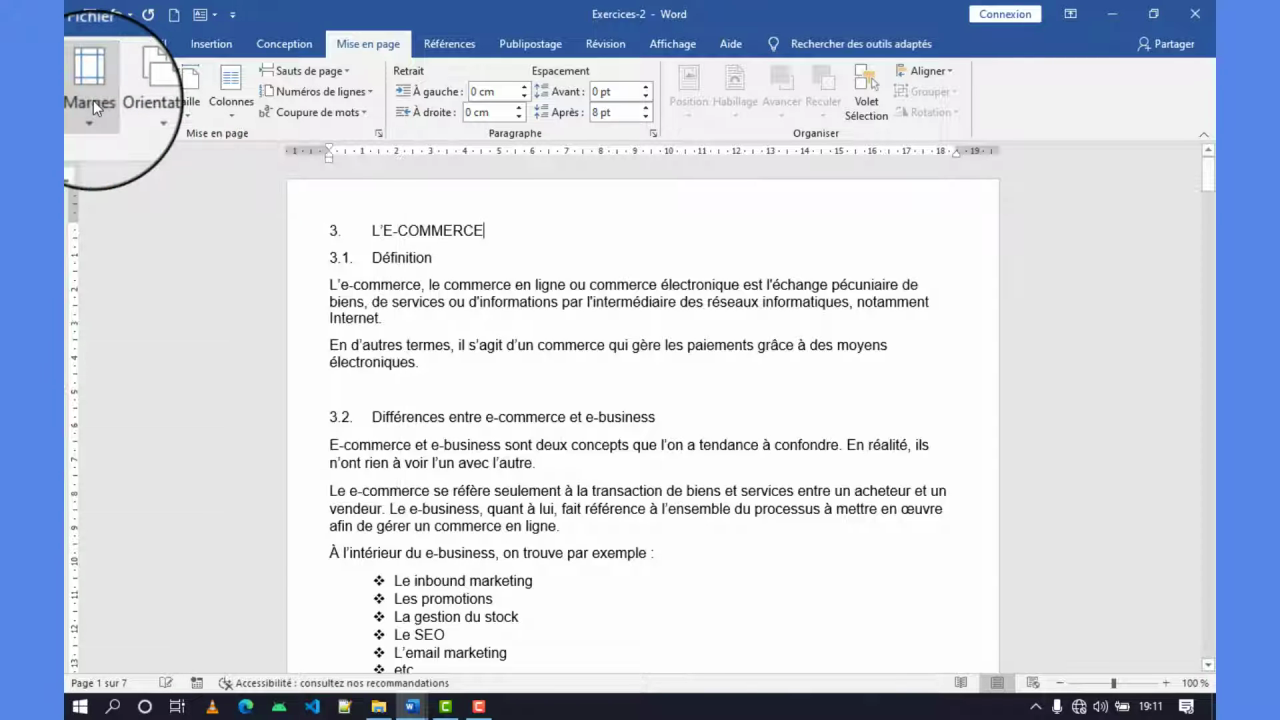
left_click(93, 100)
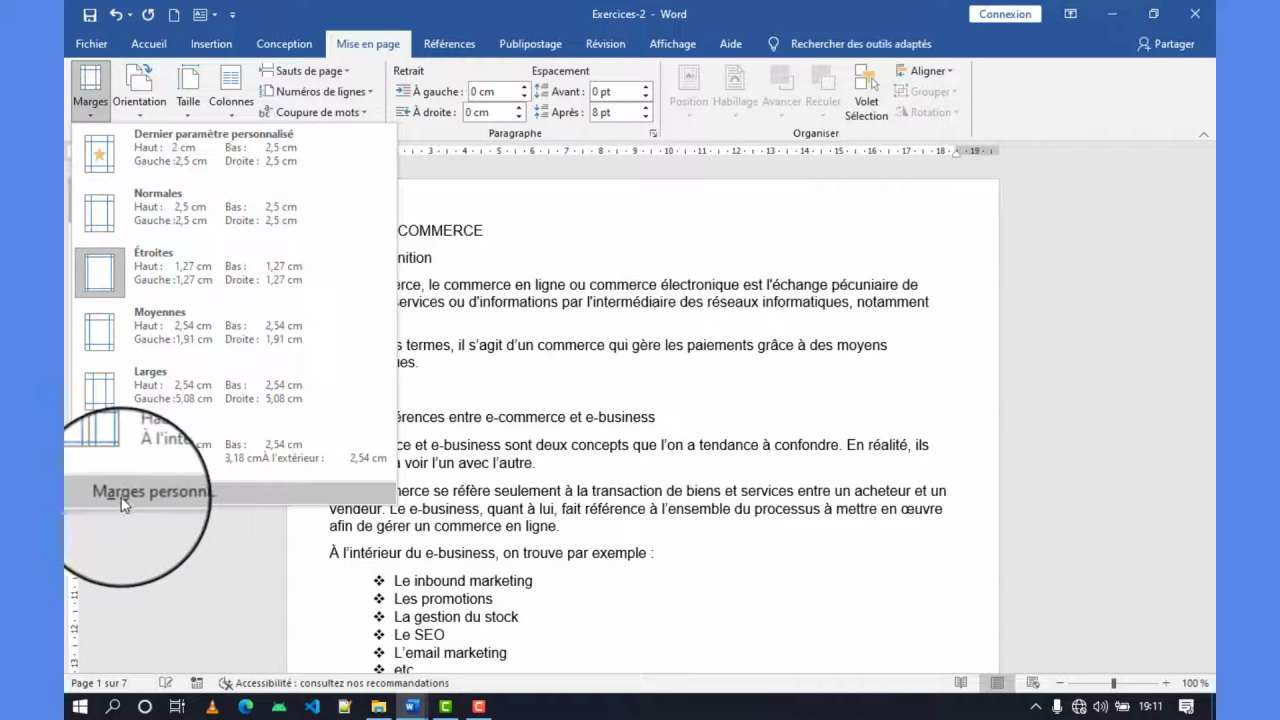
left_click(181, 494)
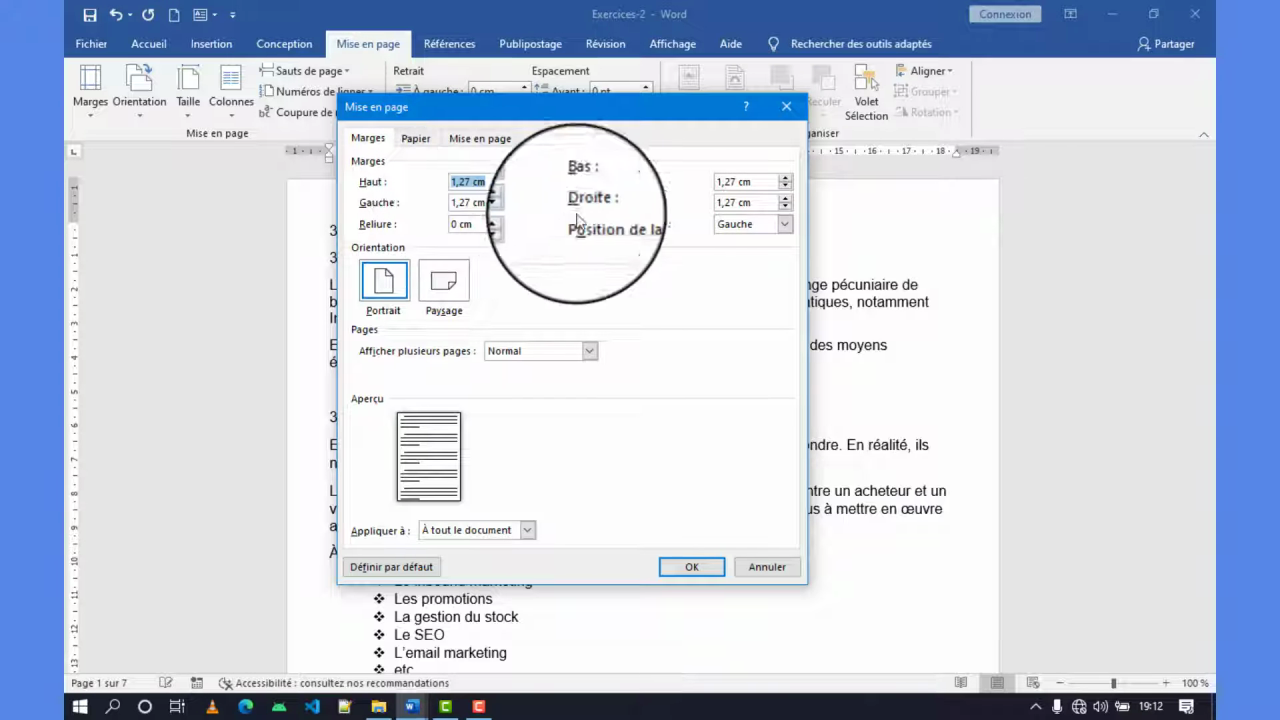
left_click(474, 182)
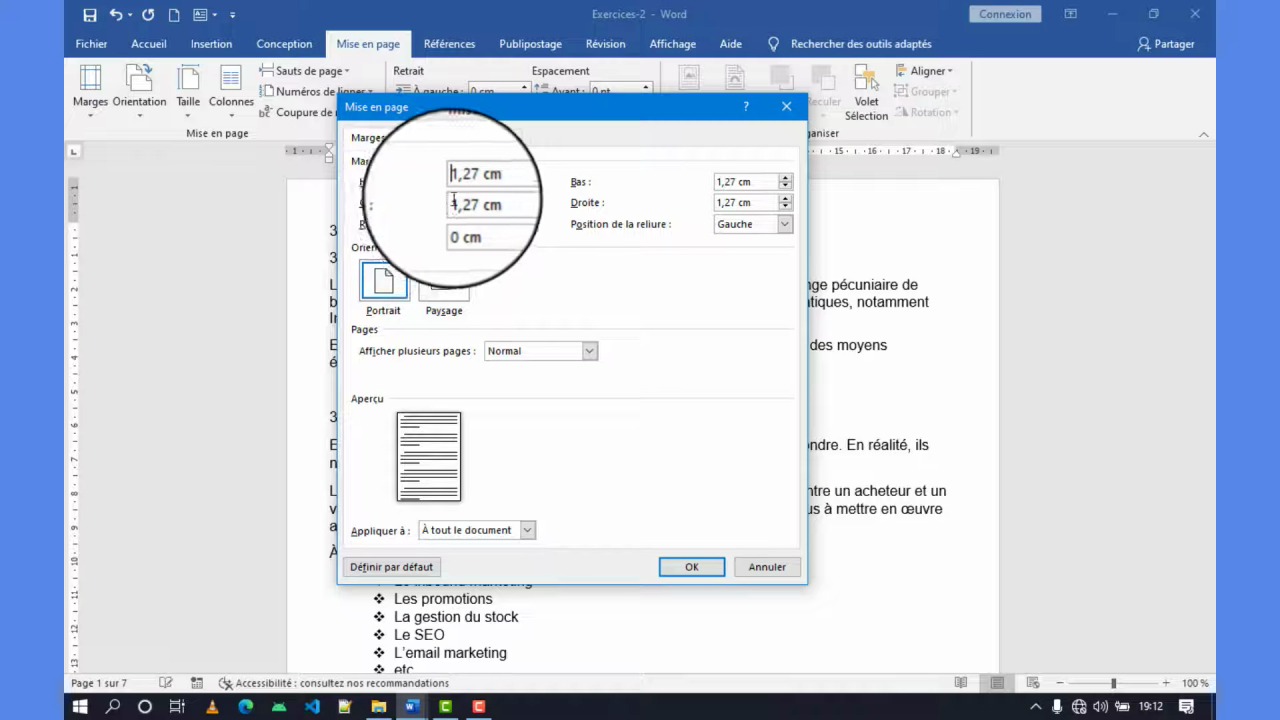
left_click(453, 200)
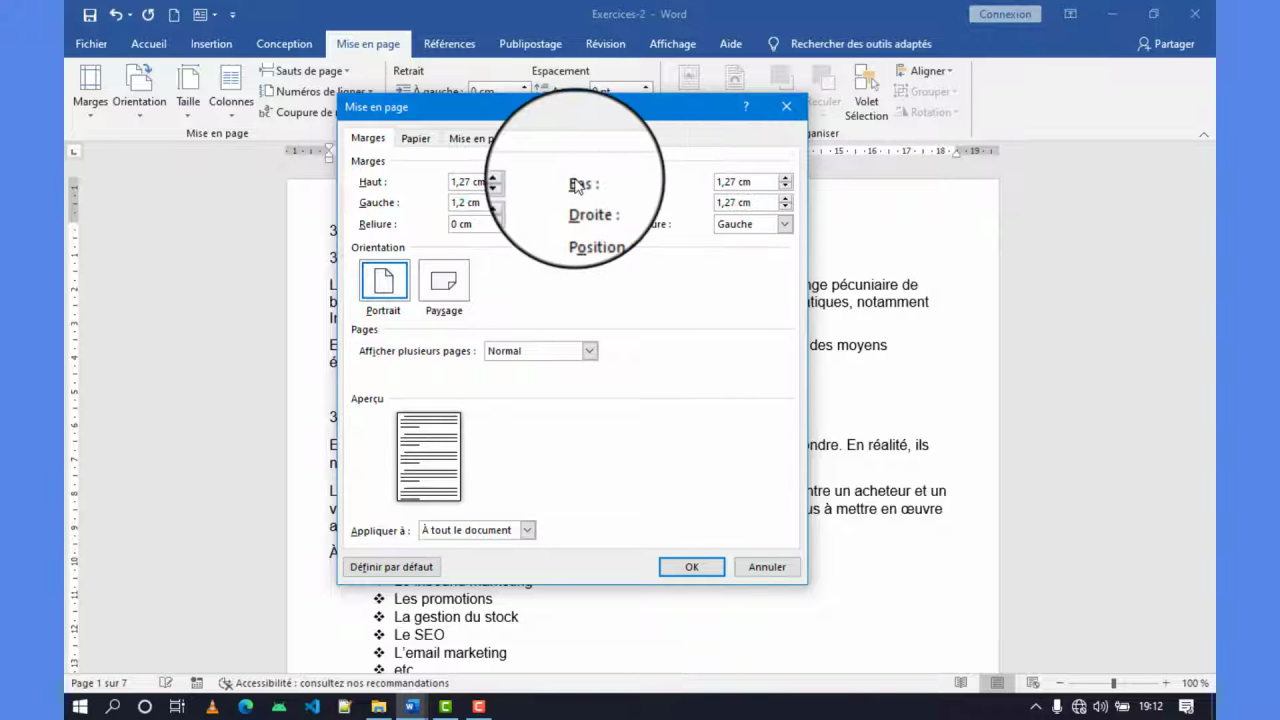
left_click(724, 203)
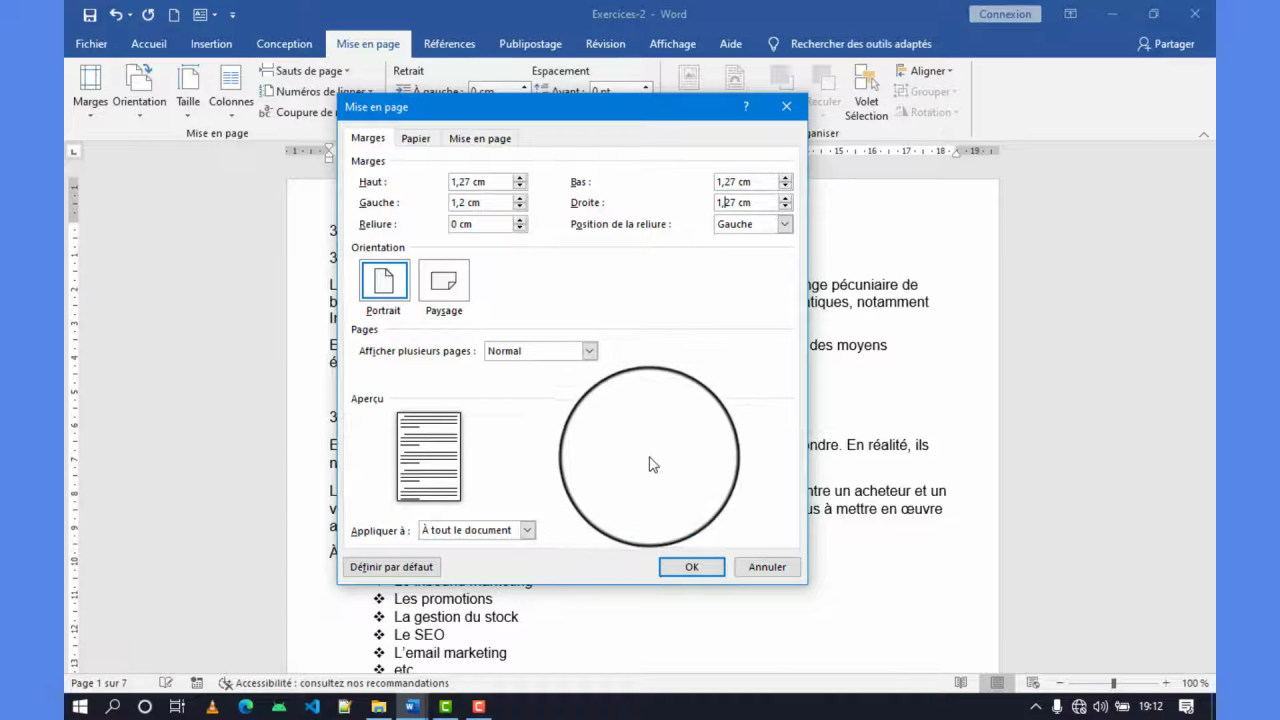
left_click(688, 568)
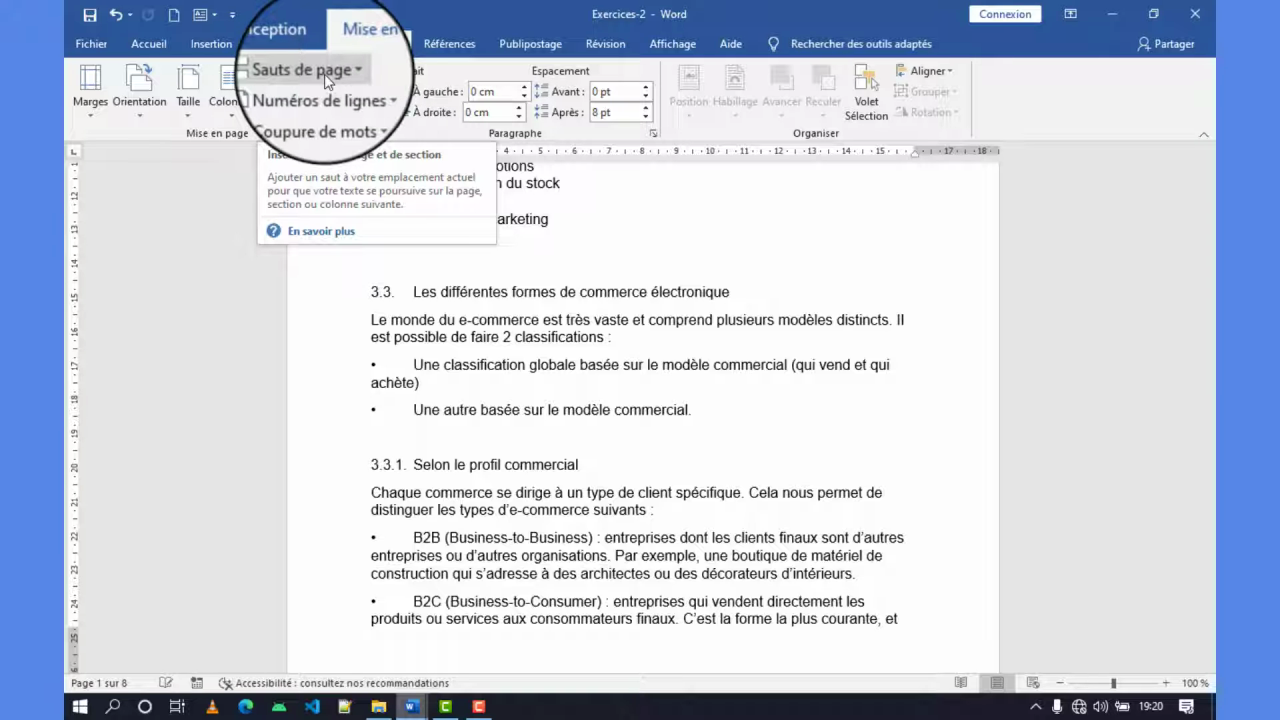
- Examine how the text flows from one page to the next across the sections of the document
scroll(520, 352, "up", 8)
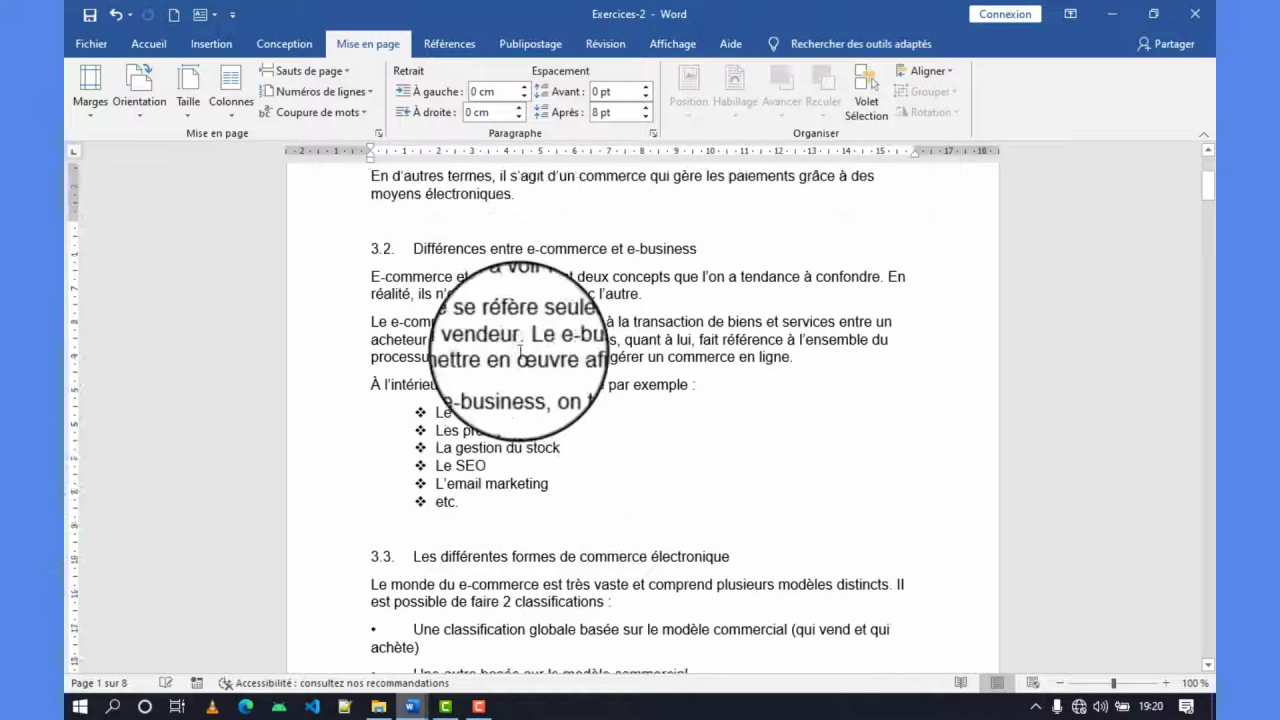
scroll(522, 353, "down", 10)
scroll(524, 354, "down", 6)
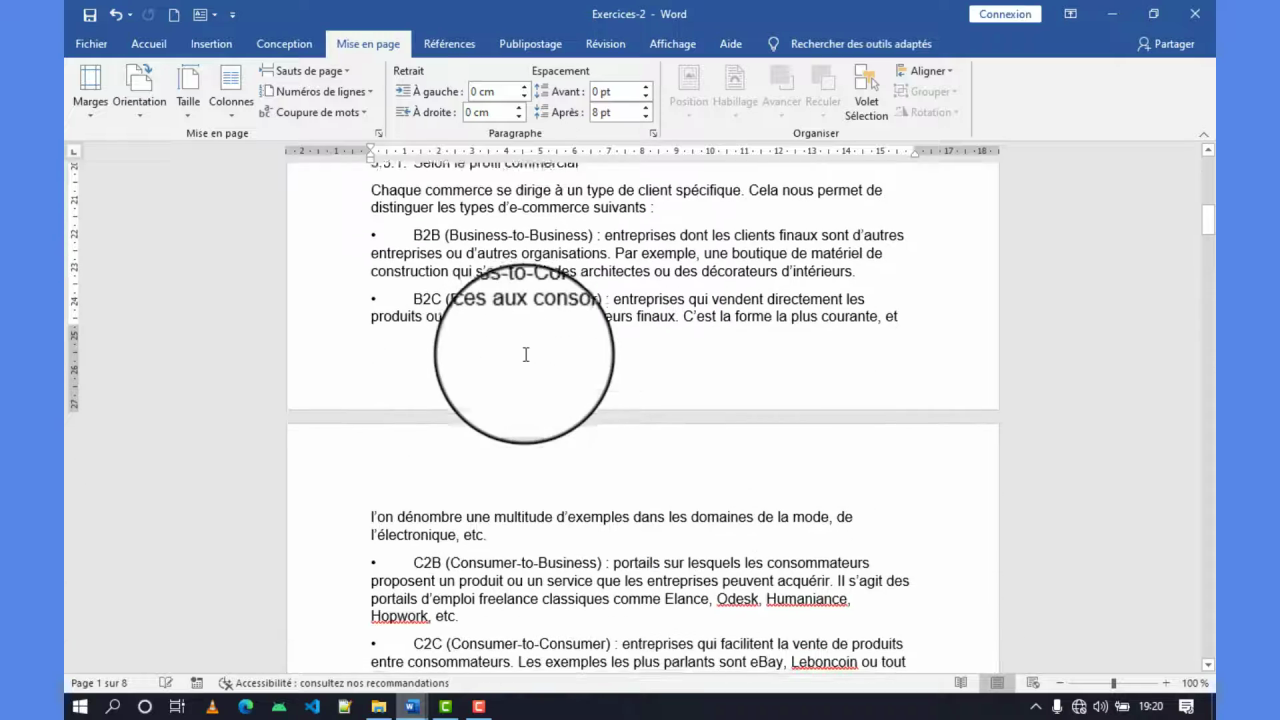
scroll(526, 352, "down", 15)
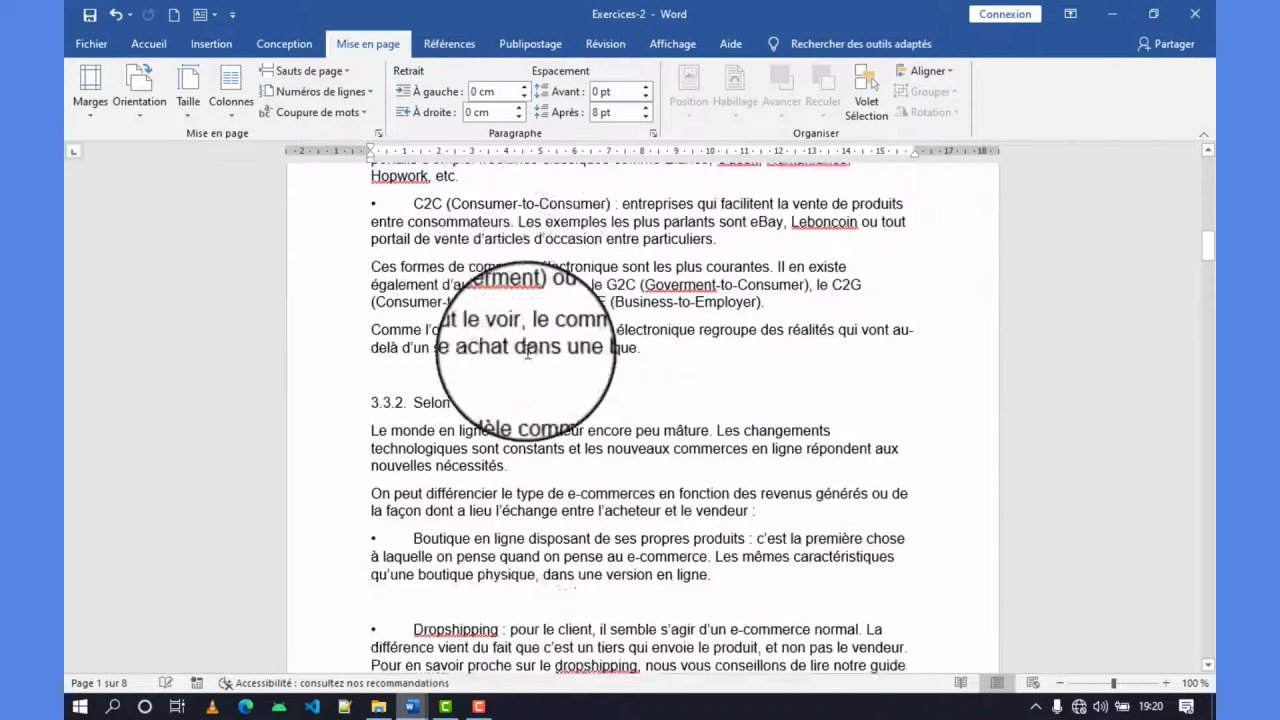
scroll(527, 352, "down", 2)
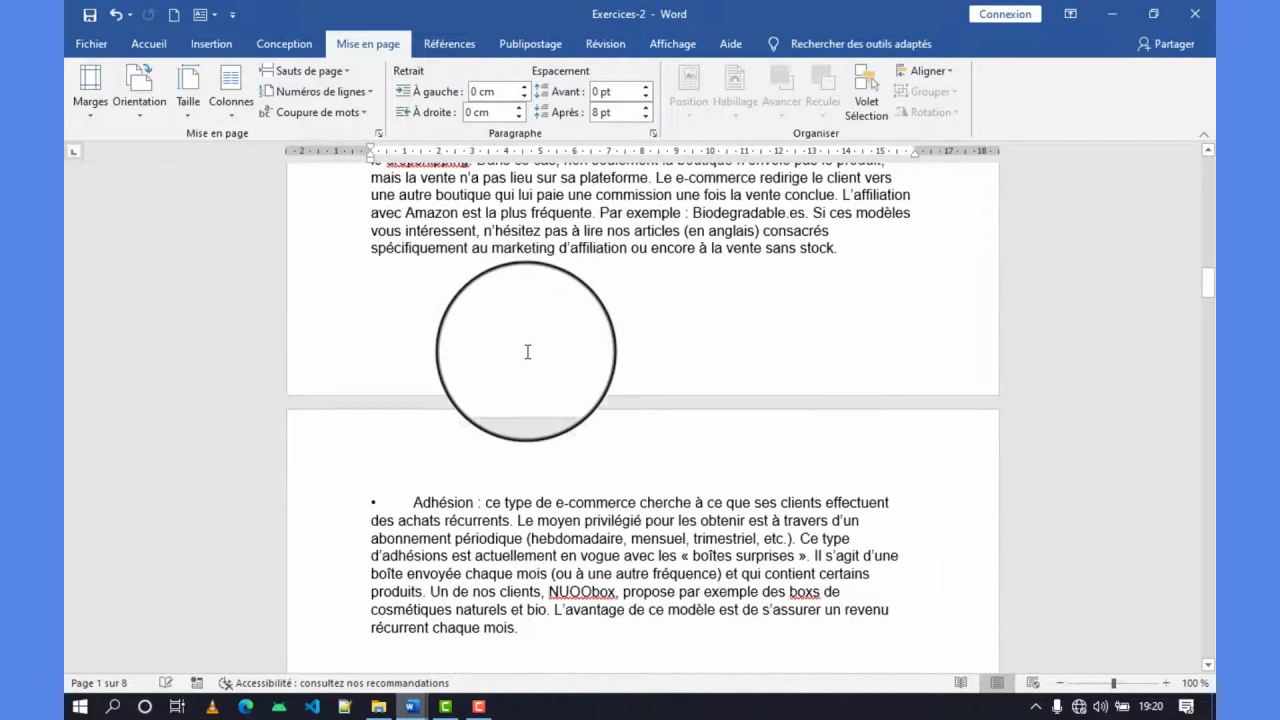
scroll(527, 352, "up", 1)
scroll(528, 352, "down", 7)
scroll(528, 352, "down", 20)
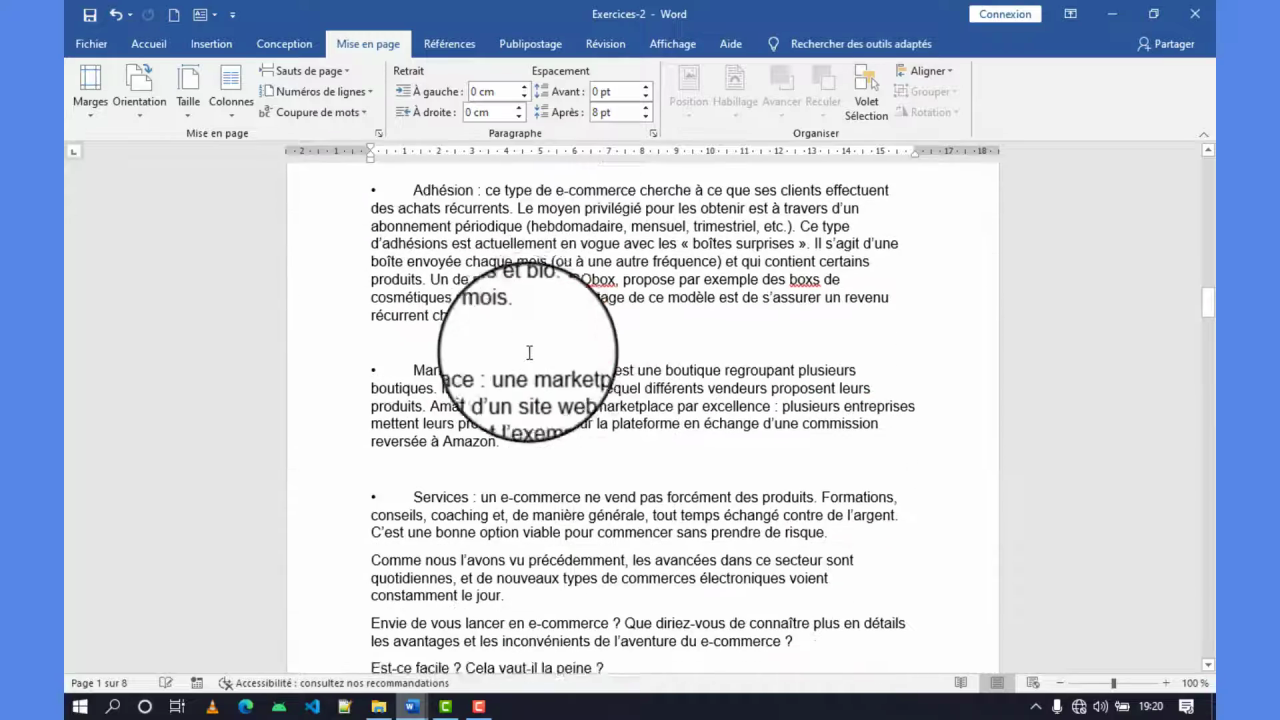
scroll(552, 359, "down", 20)
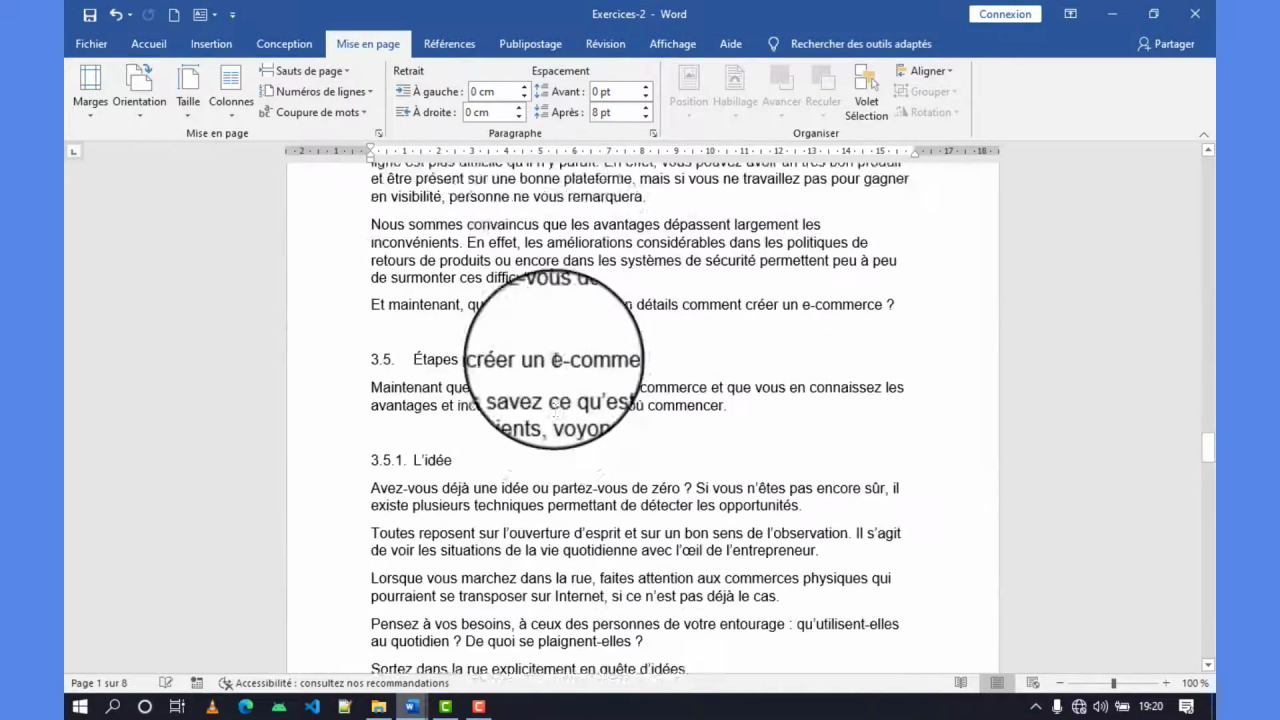
scroll(560, 361, "down", 20)
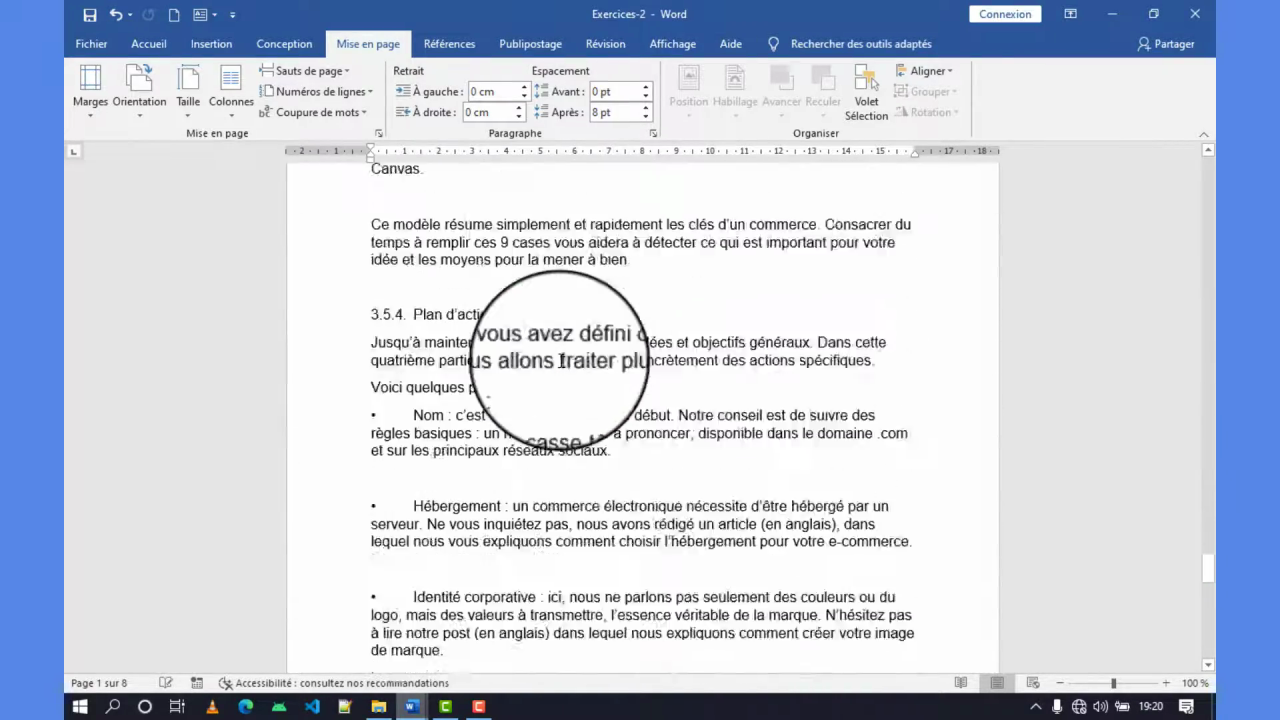
scroll(566, 360, "up", 10)
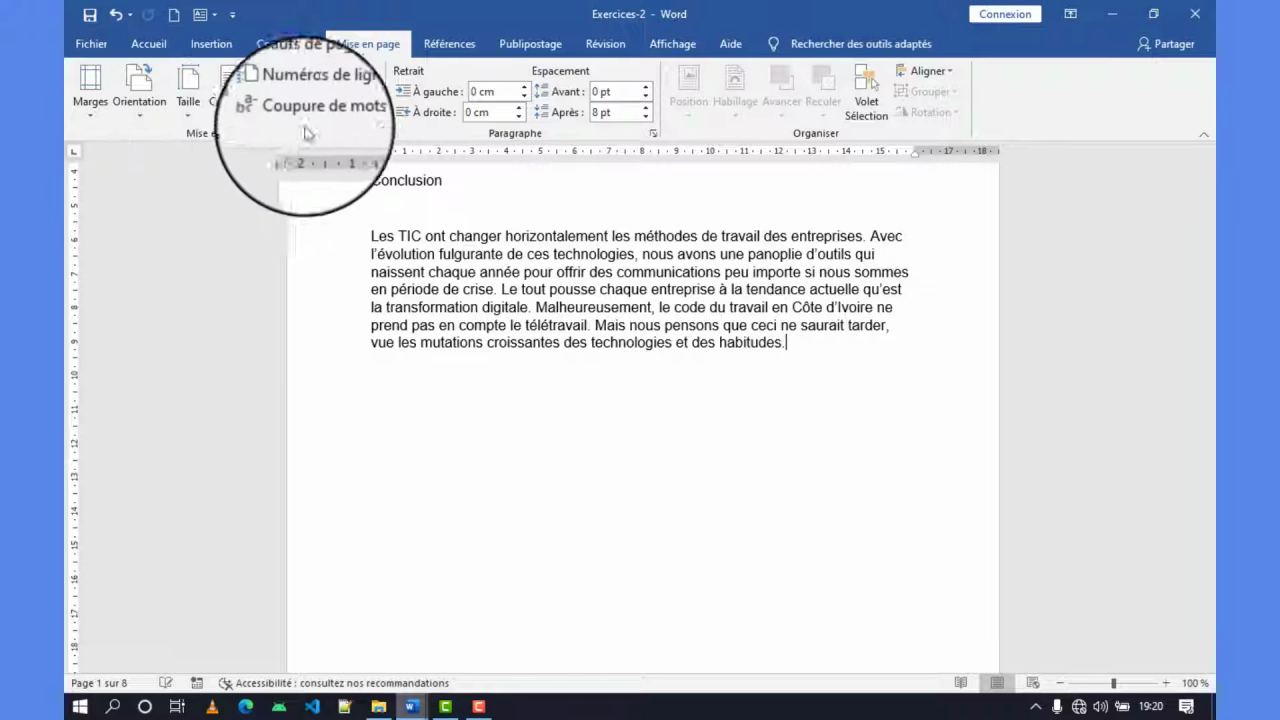
- Insert a page break at the end of the Conclusion paragraph and check the new page against the preceding text
left_click(318, 78)
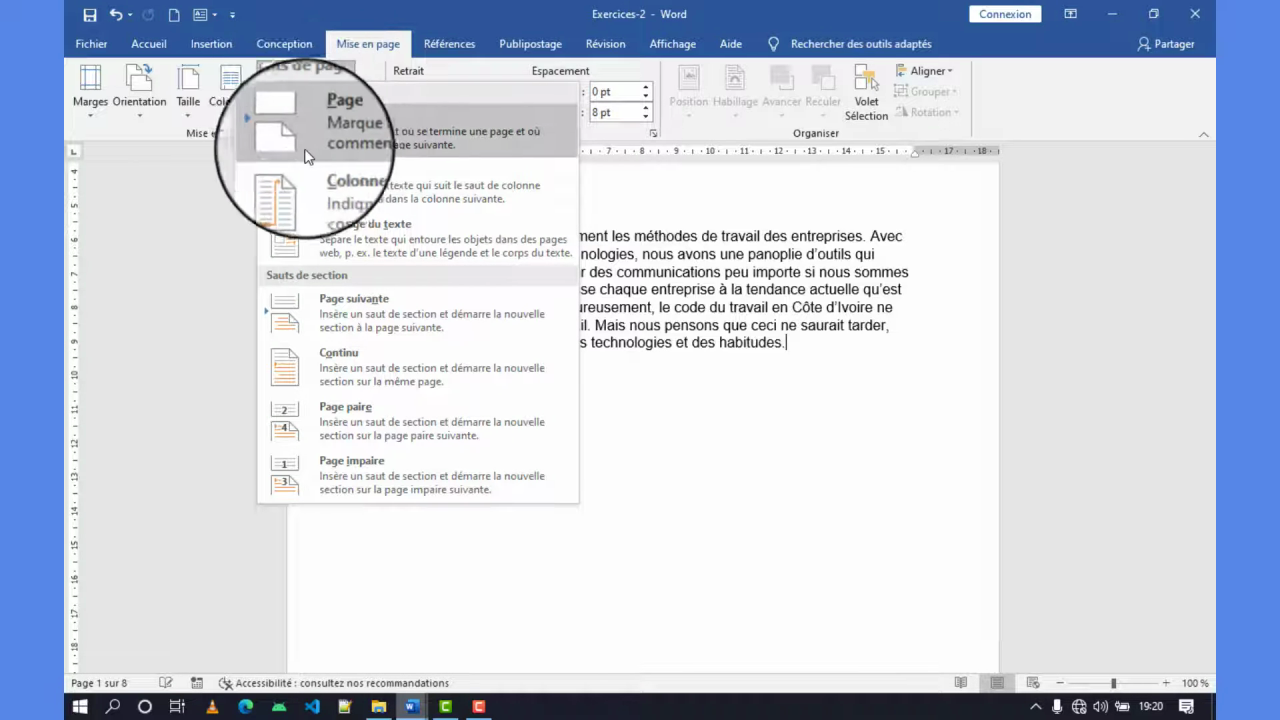
left_click(362, 124)
scroll(500, 394, "down", 5)
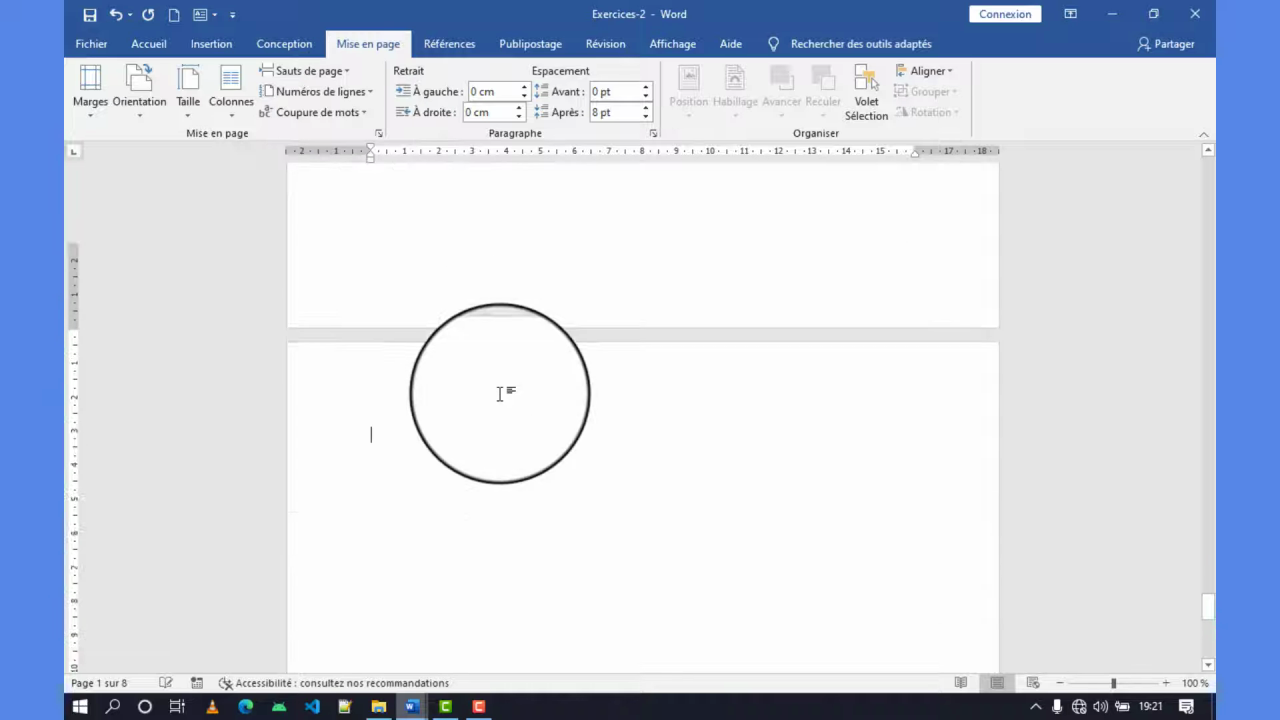
scroll(501, 395, "up", 2)
scroll(501, 394, "up", 8)
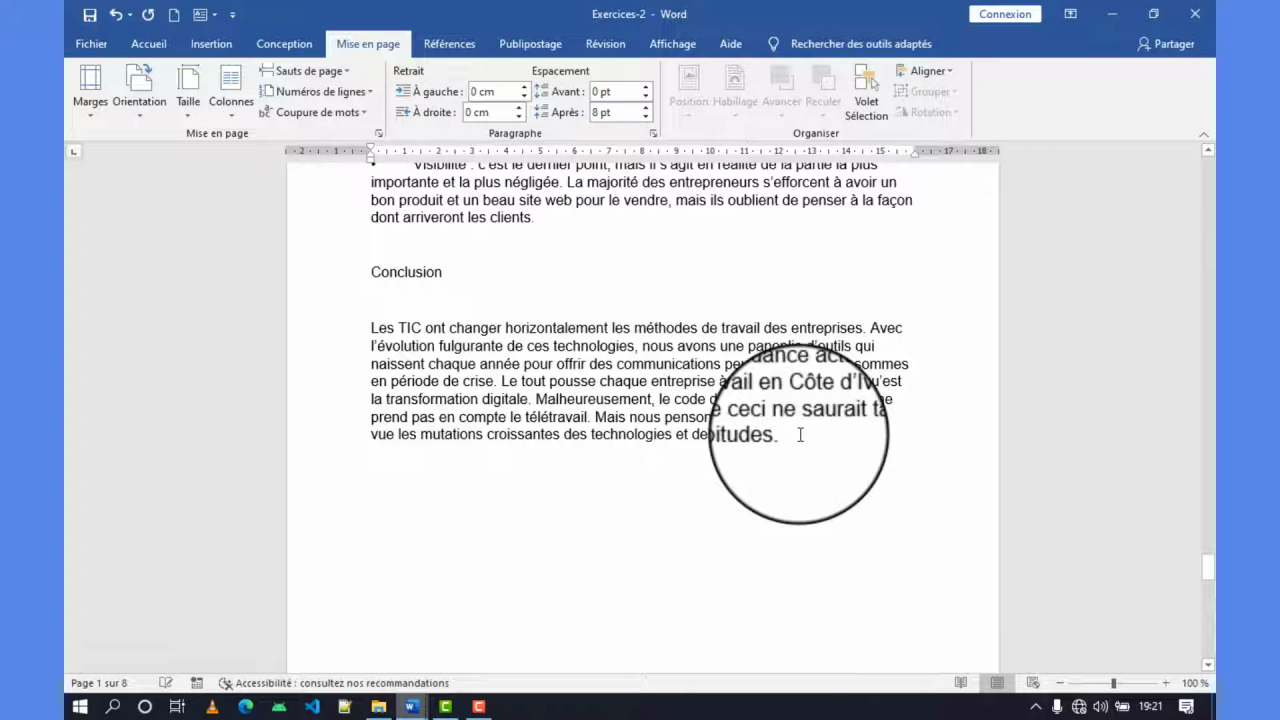
scroll(527, 422, "down", 6)
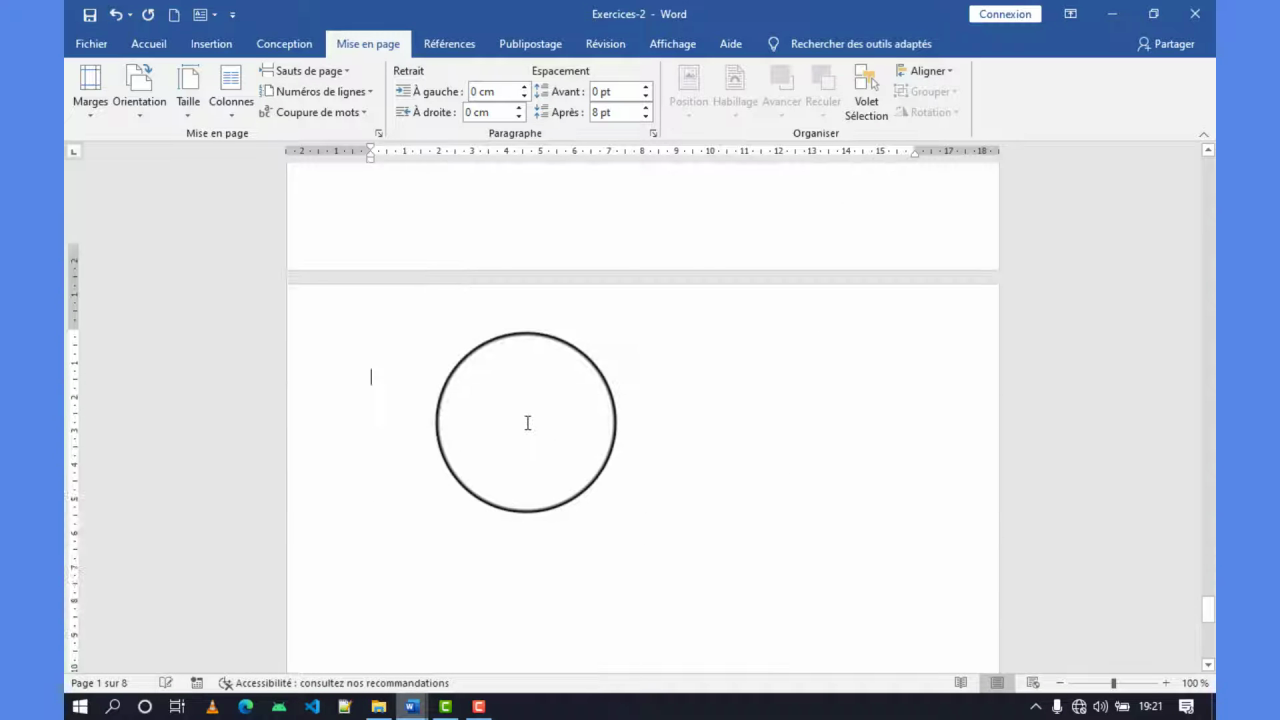
scroll(526, 423, "up", 2)
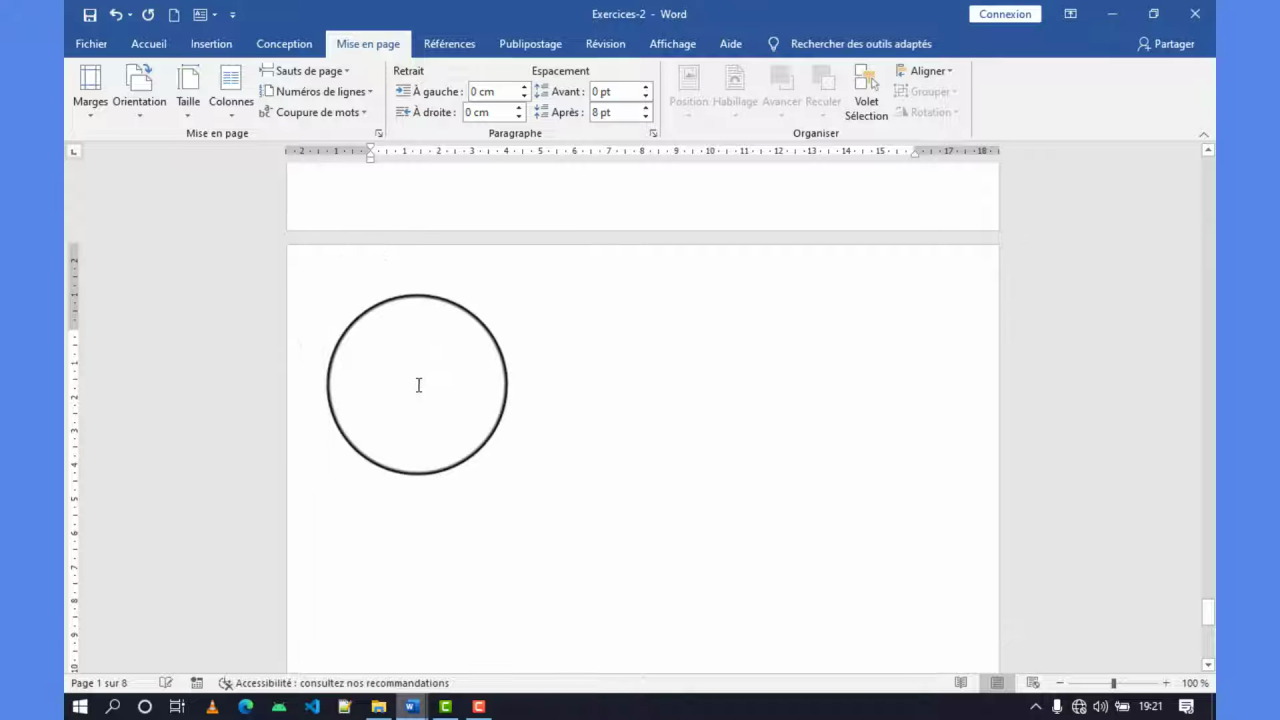
scroll(418, 385, "up", 10)
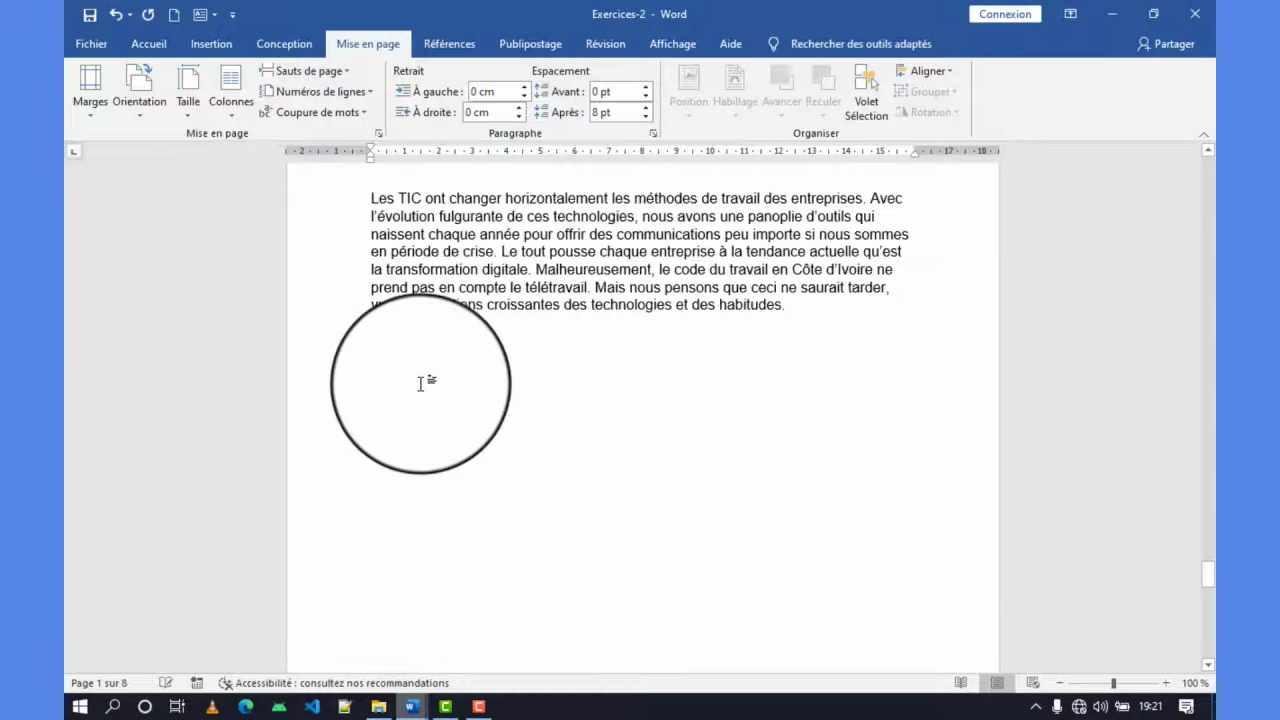
scroll(420, 385, "down", 10)
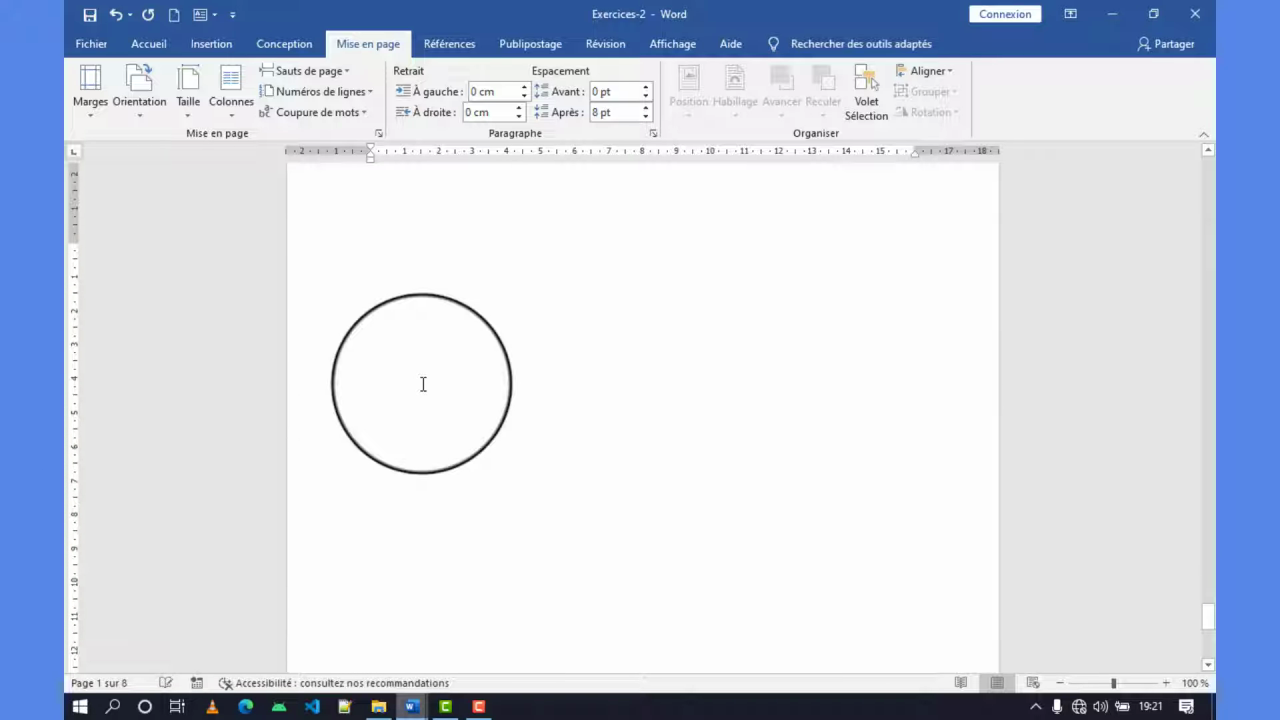
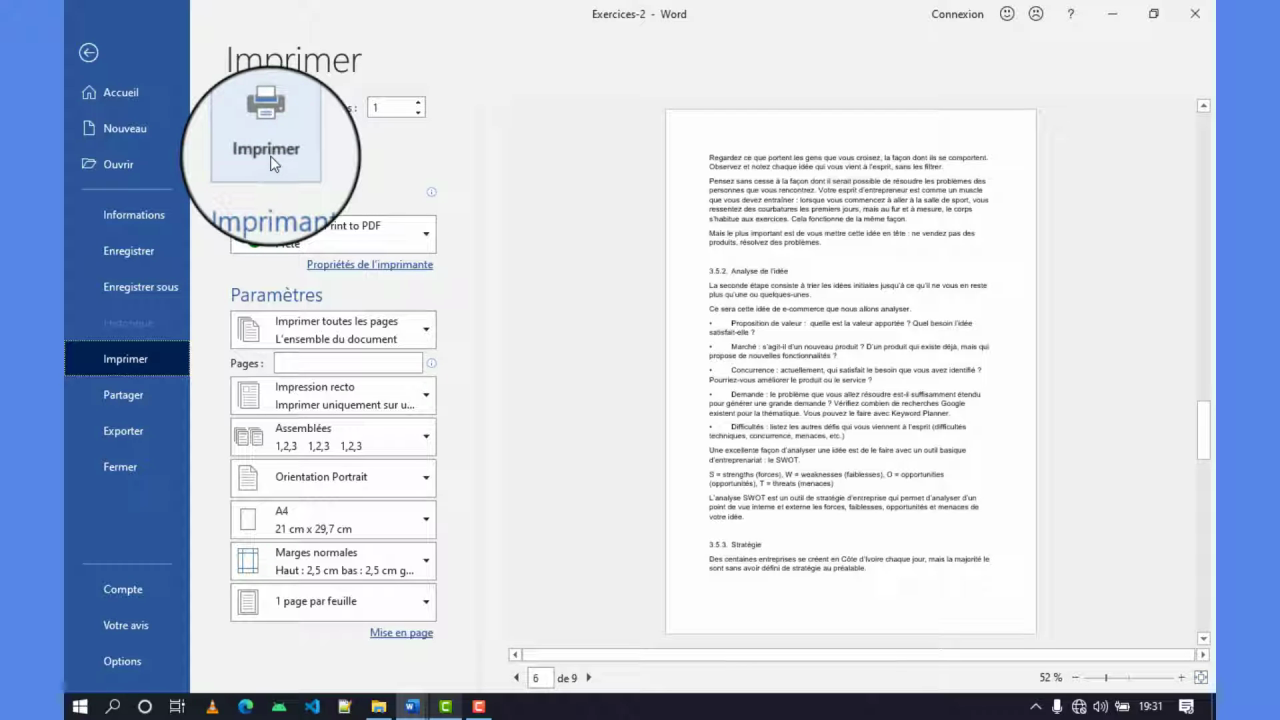
- Examine the copies setting and the list of available printers in the print settings
double_click(379, 106)
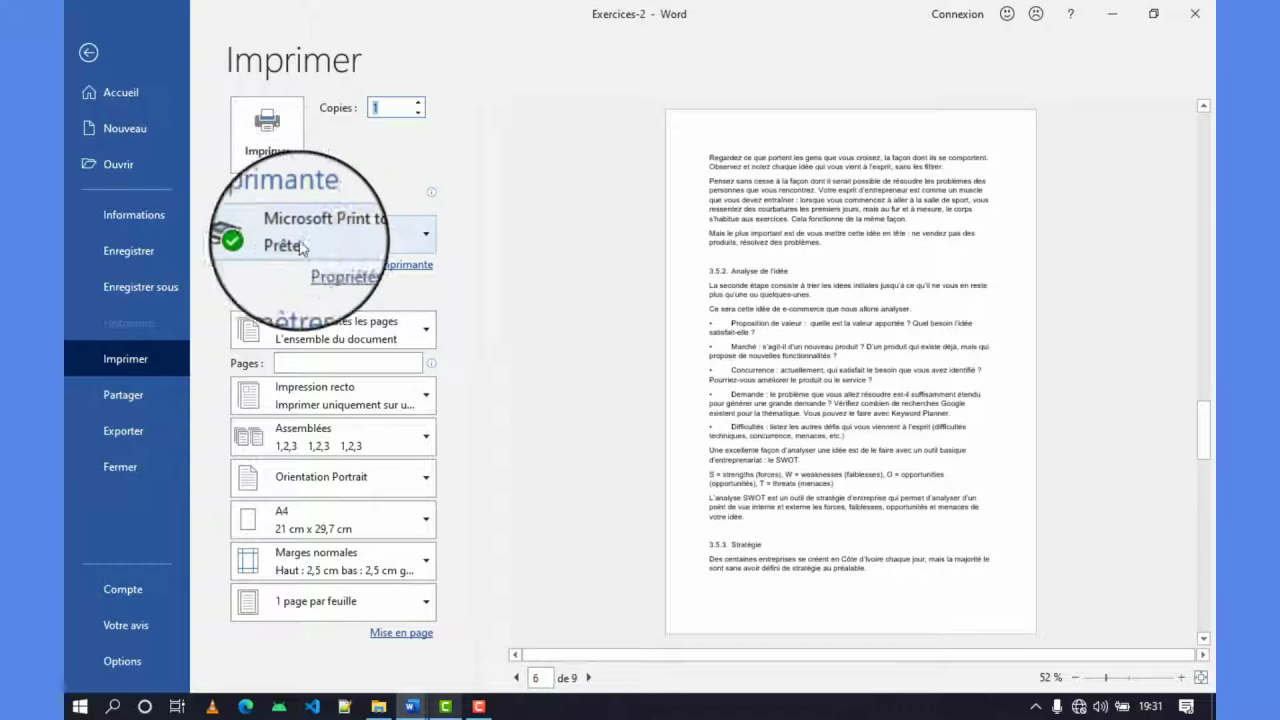
left_click(410, 235)
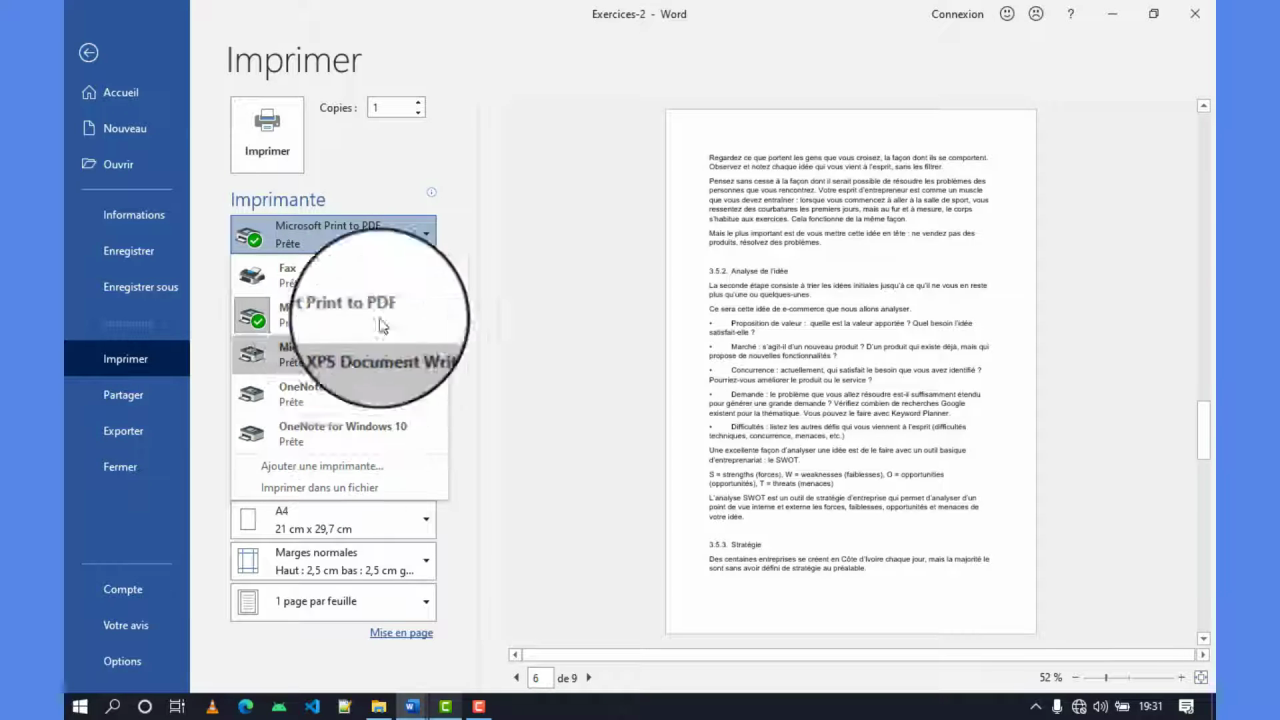
left_click(376, 240)
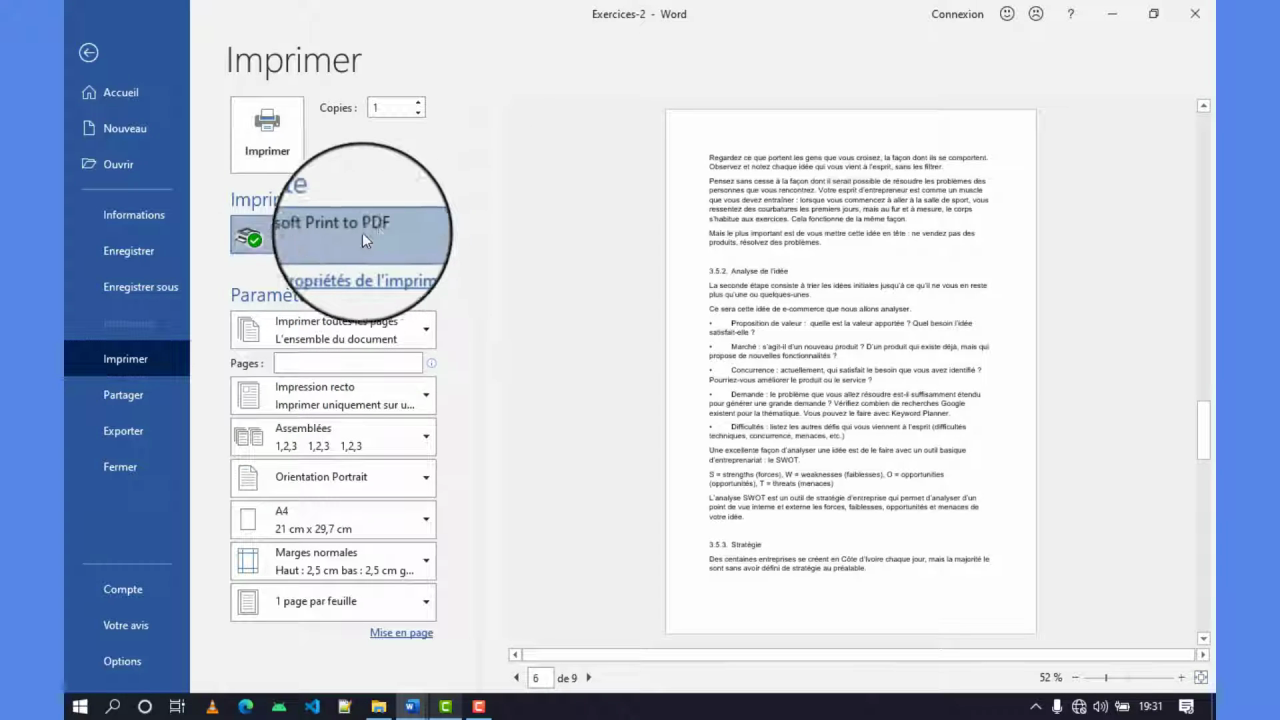
left_click(362, 232)
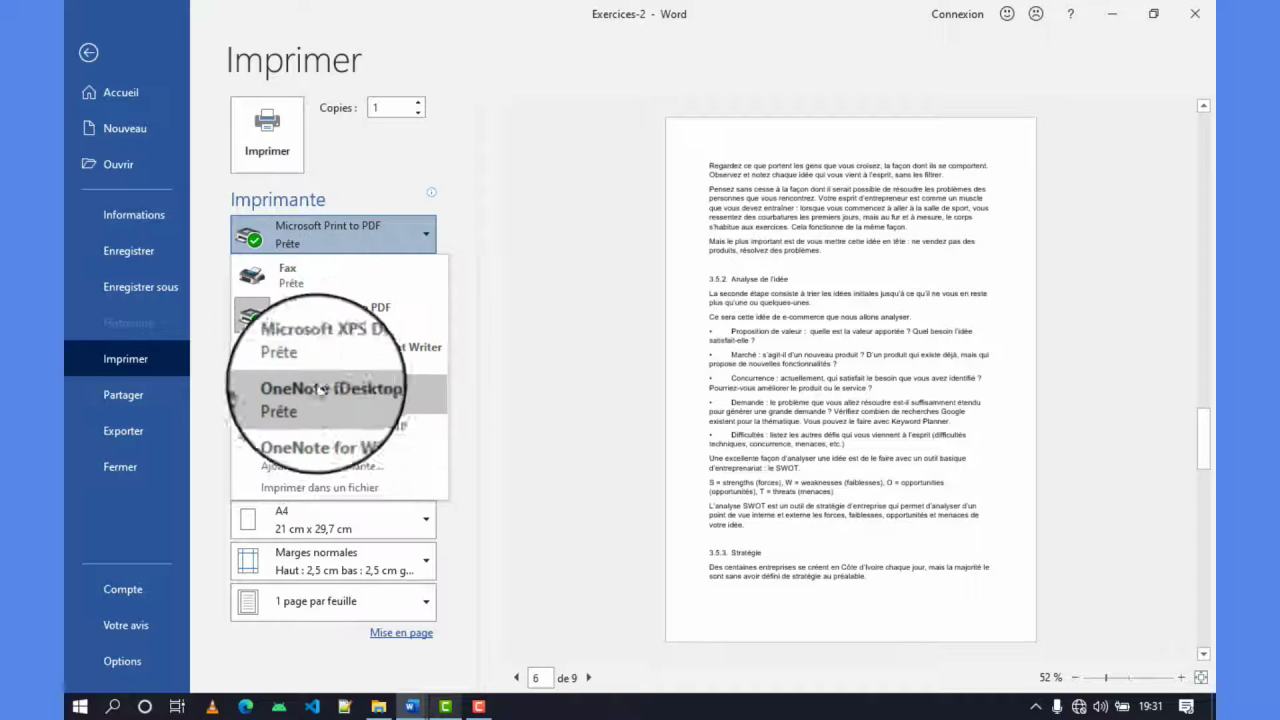
left_click(460, 216)
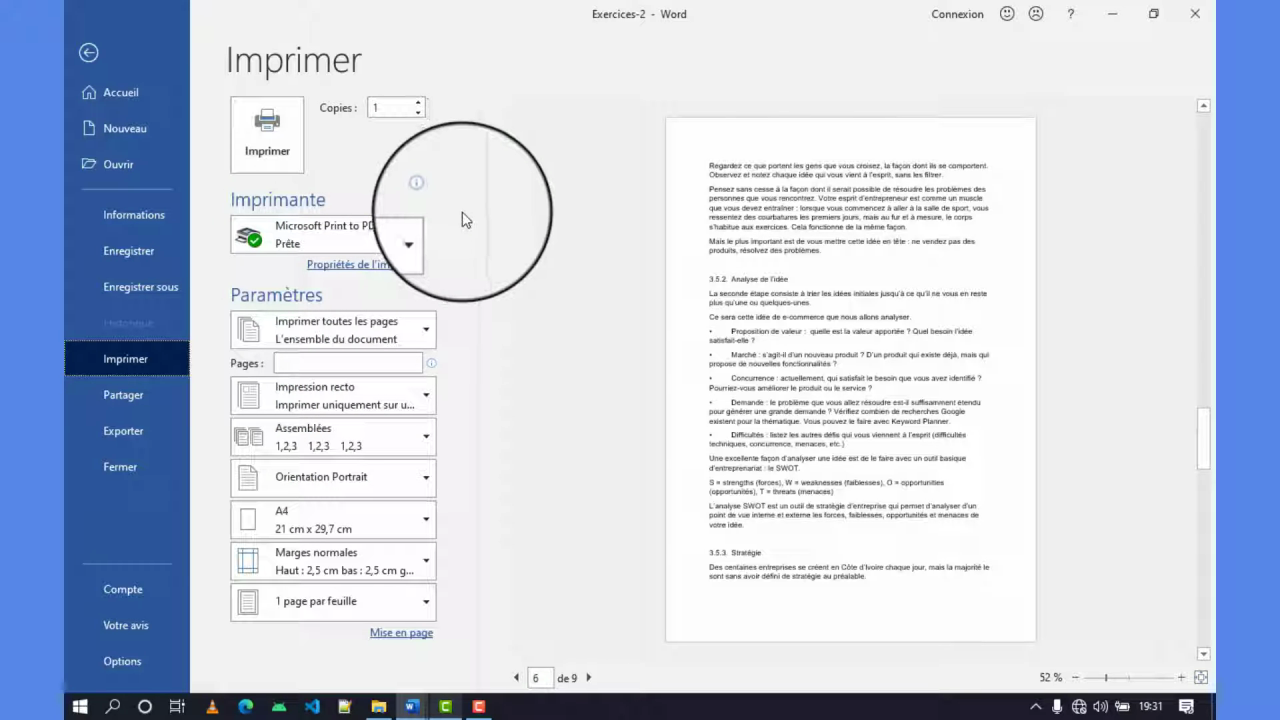
left_click(313, 238)
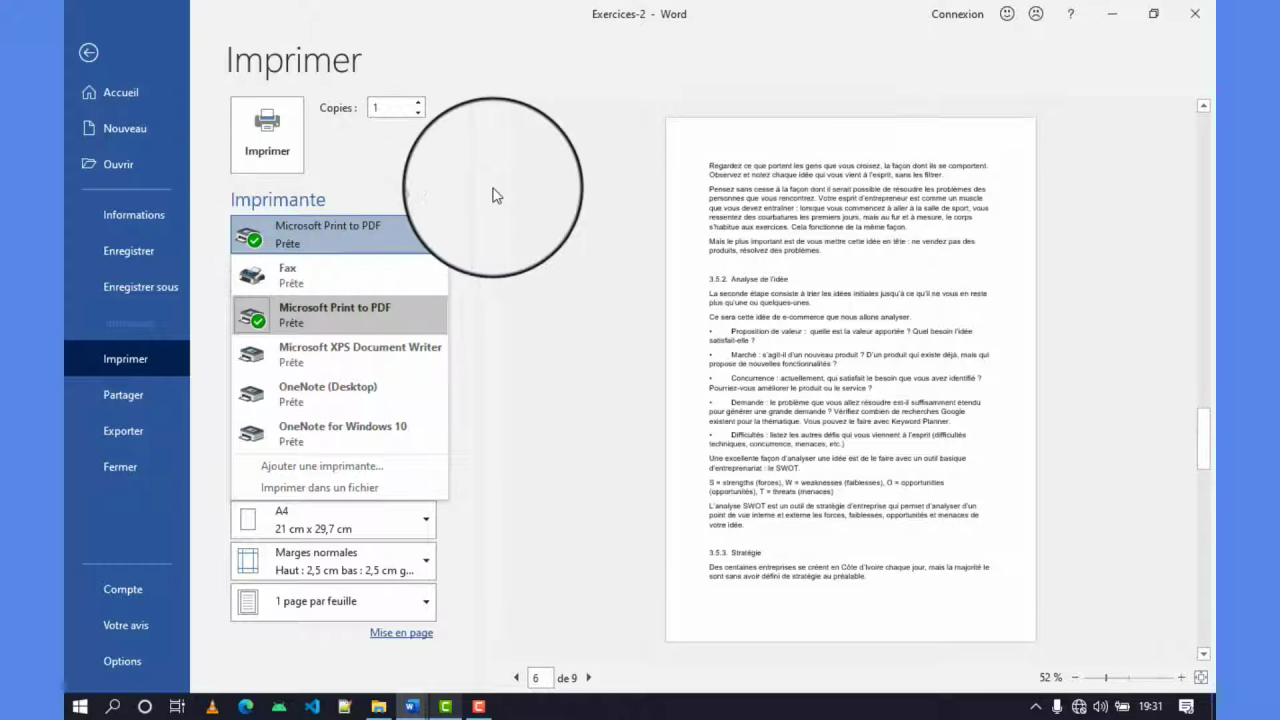
left_click(460, 183)
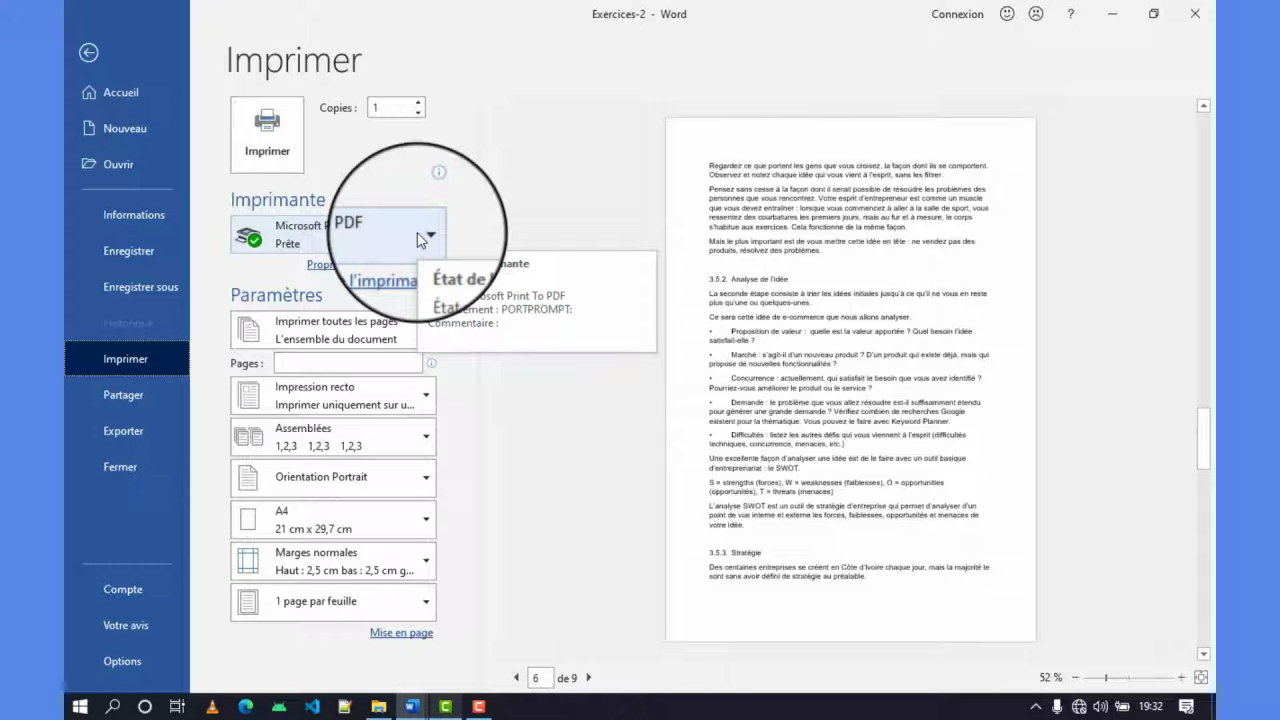
left_click(414, 237)
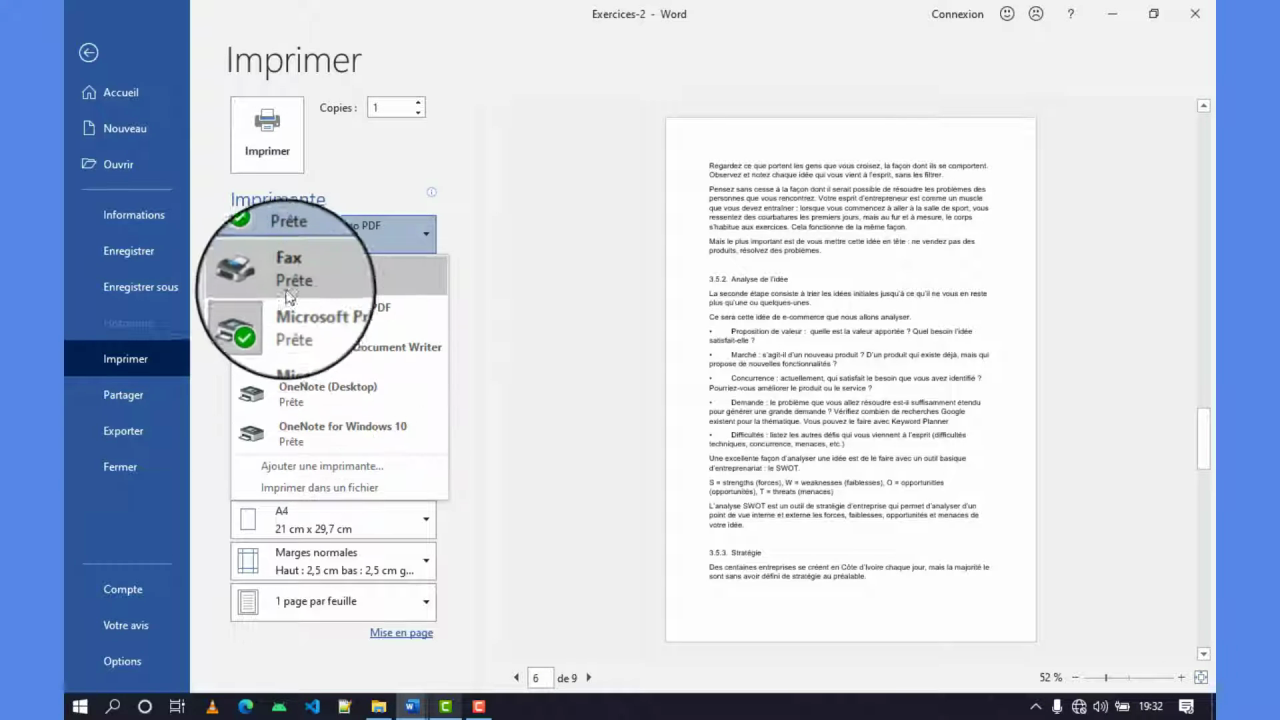
left_click(457, 163)
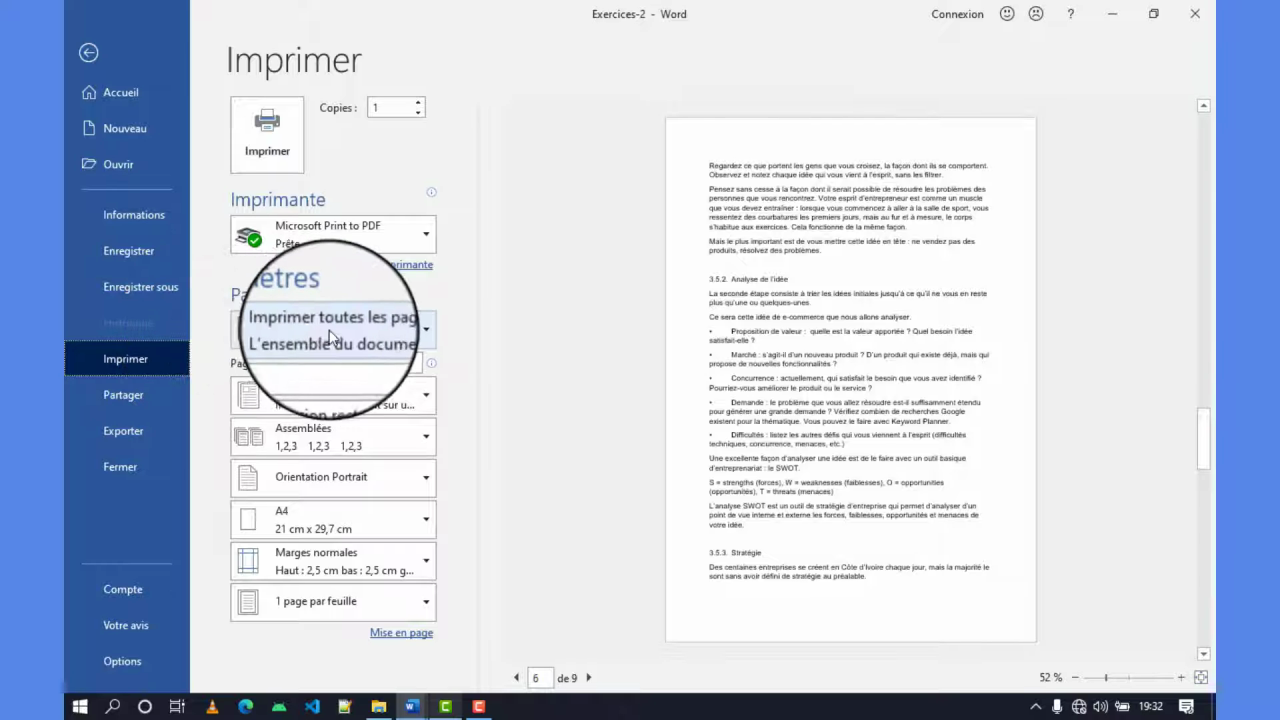
- Review the choices for which pages to print, including a custom page range, and the one-sided or manual two-sided printing options
left_click(421, 336)
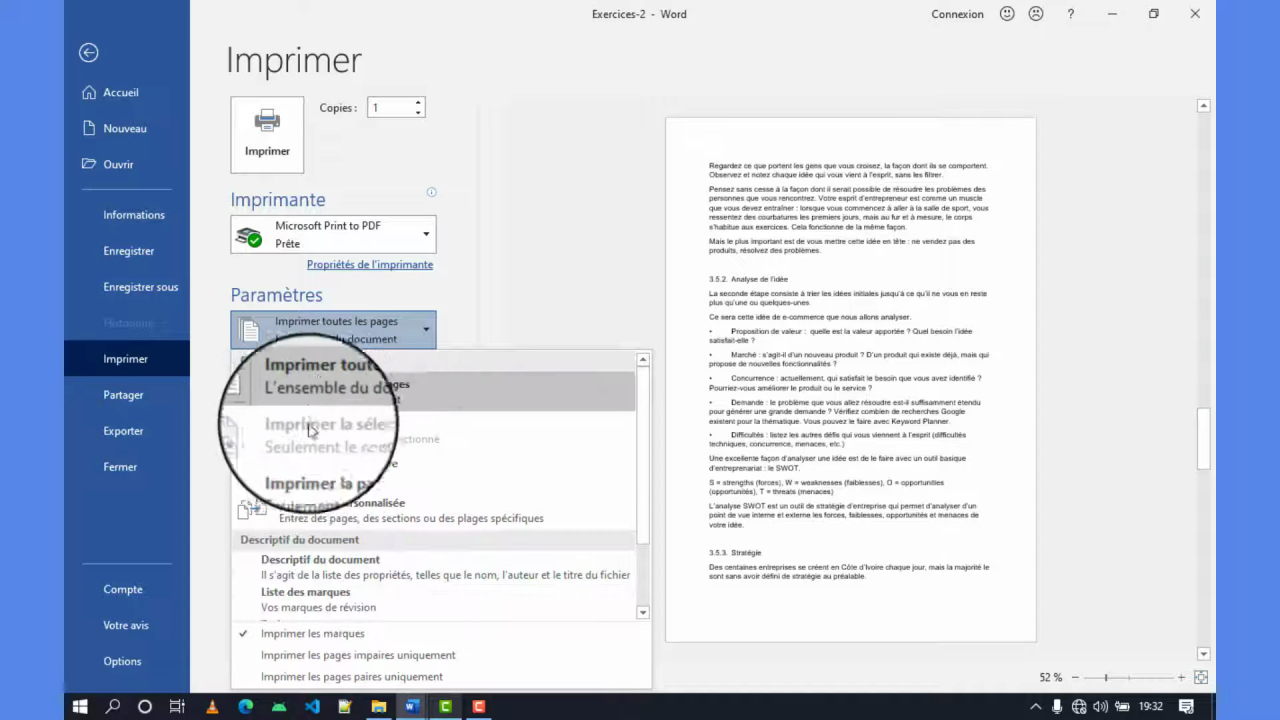
left_click(455, 322)
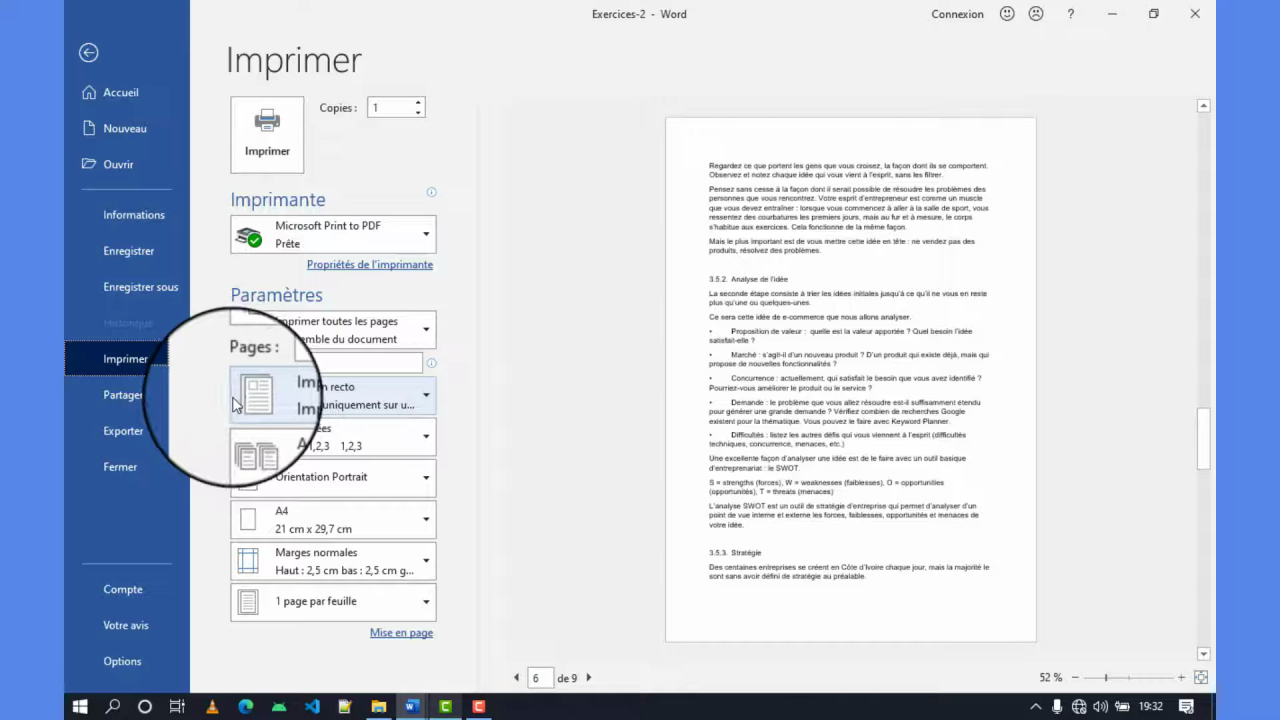
left_click(306, 362)
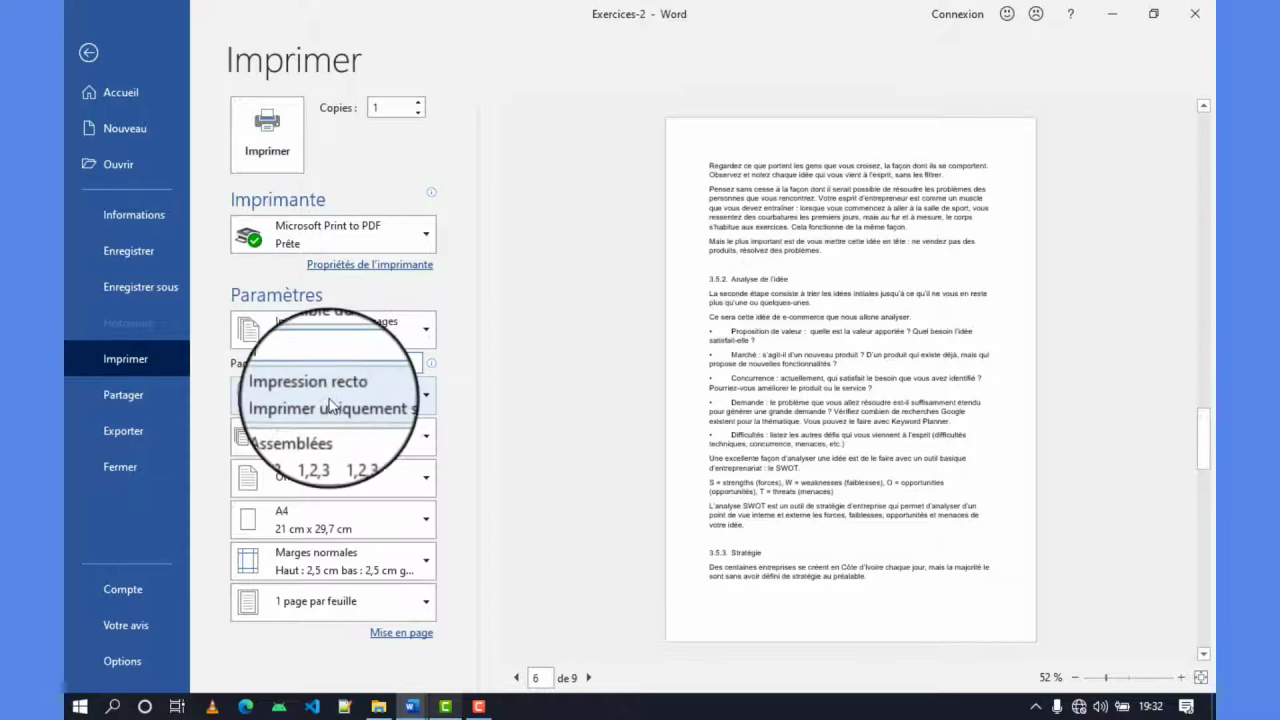
left_click(343, 396)
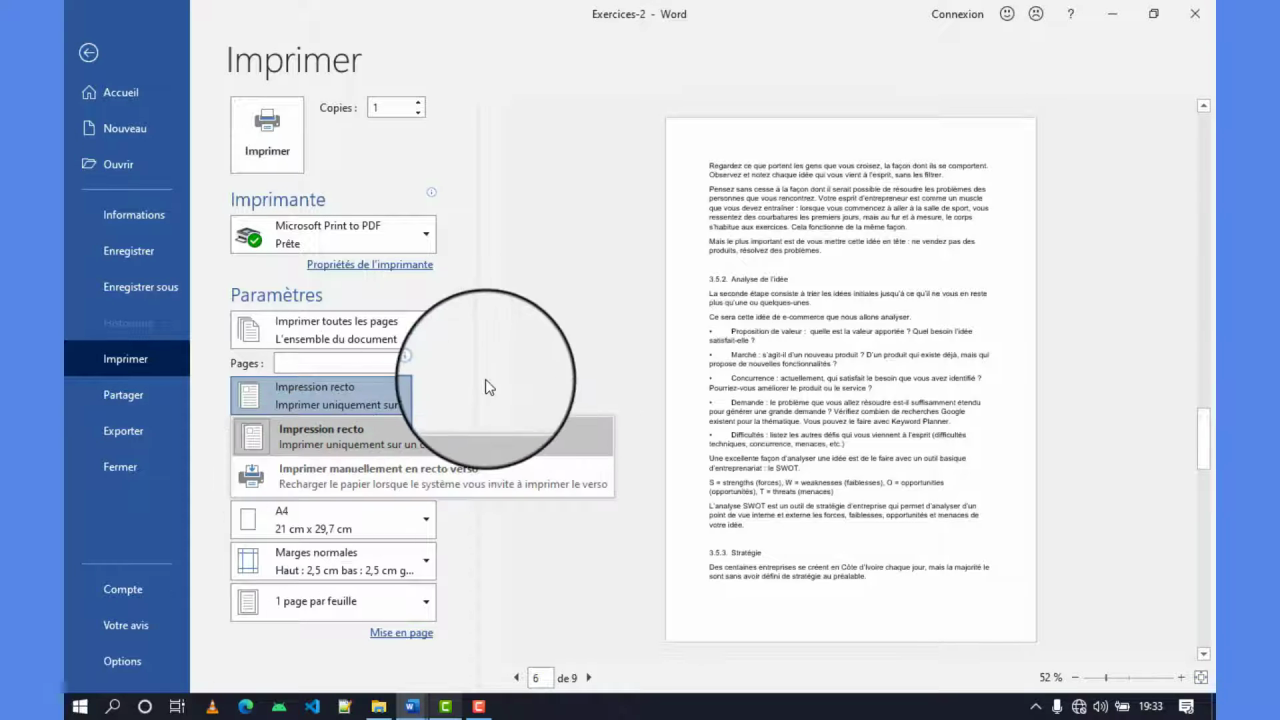
left_click(455, 431)
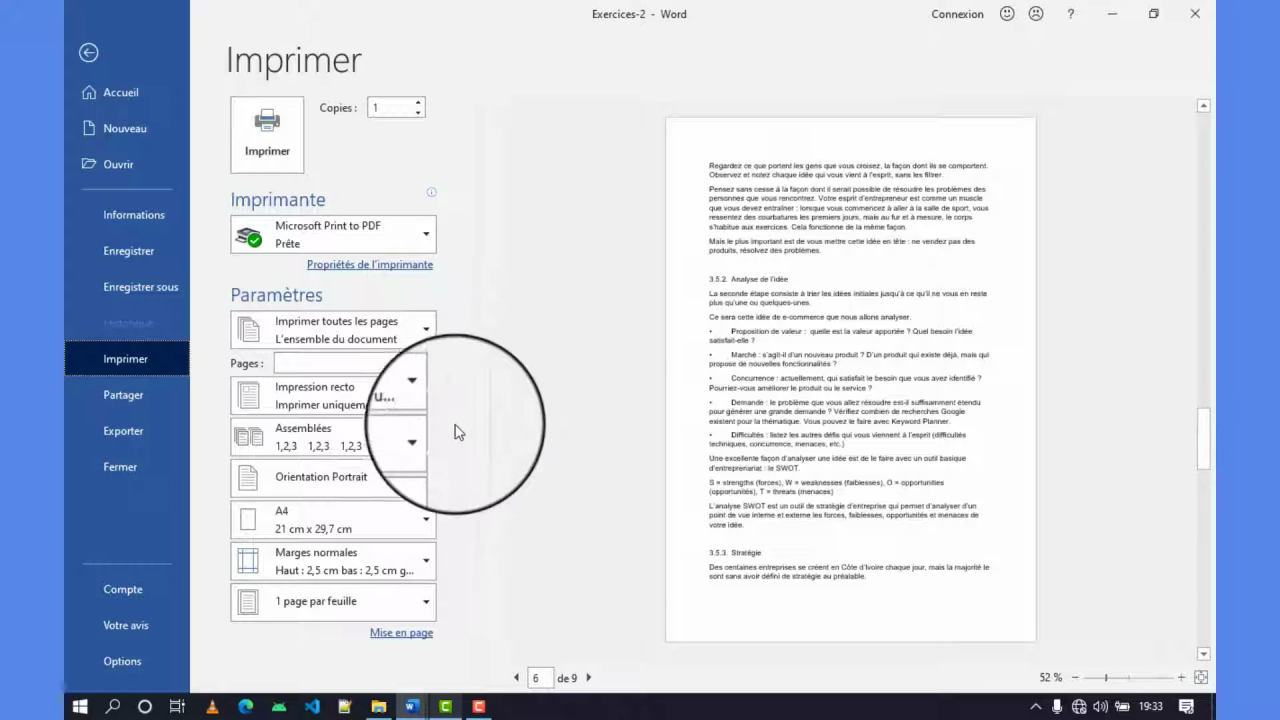
- Review the collated and uncollated copy options and the portrait and landscape orientation choices for printing
left_click(360, 434)
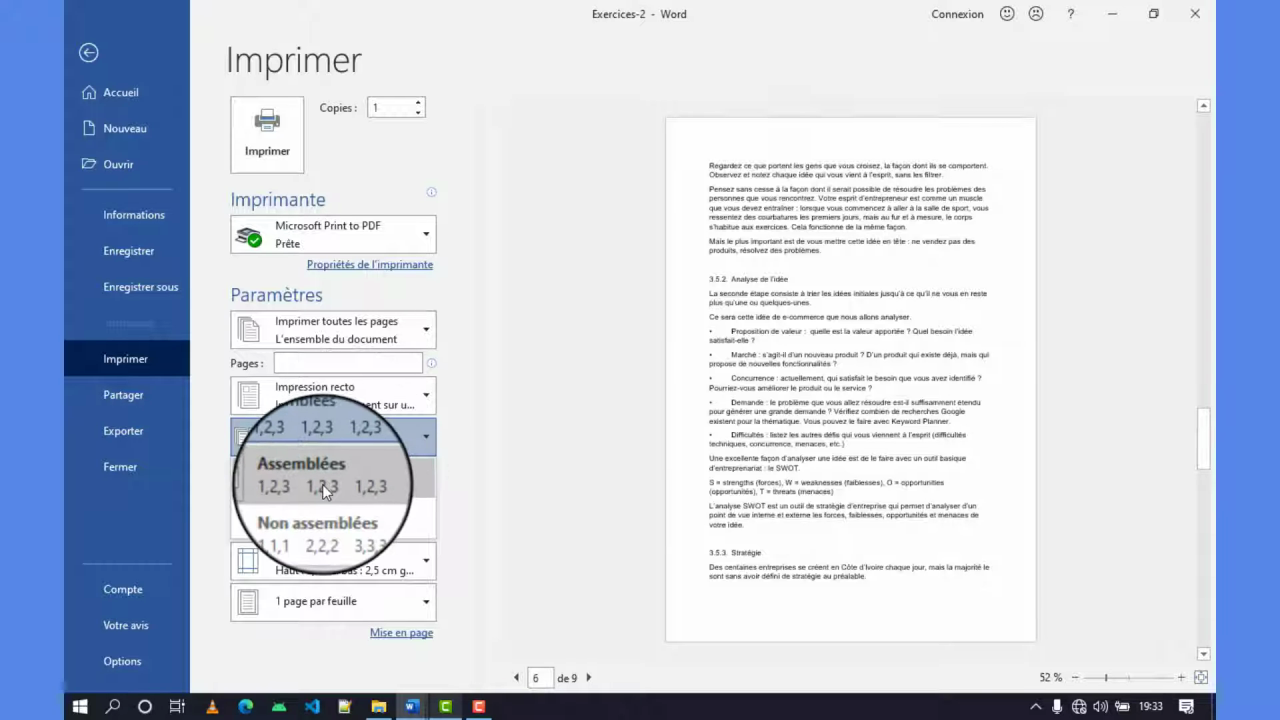
left_click(466, 405)
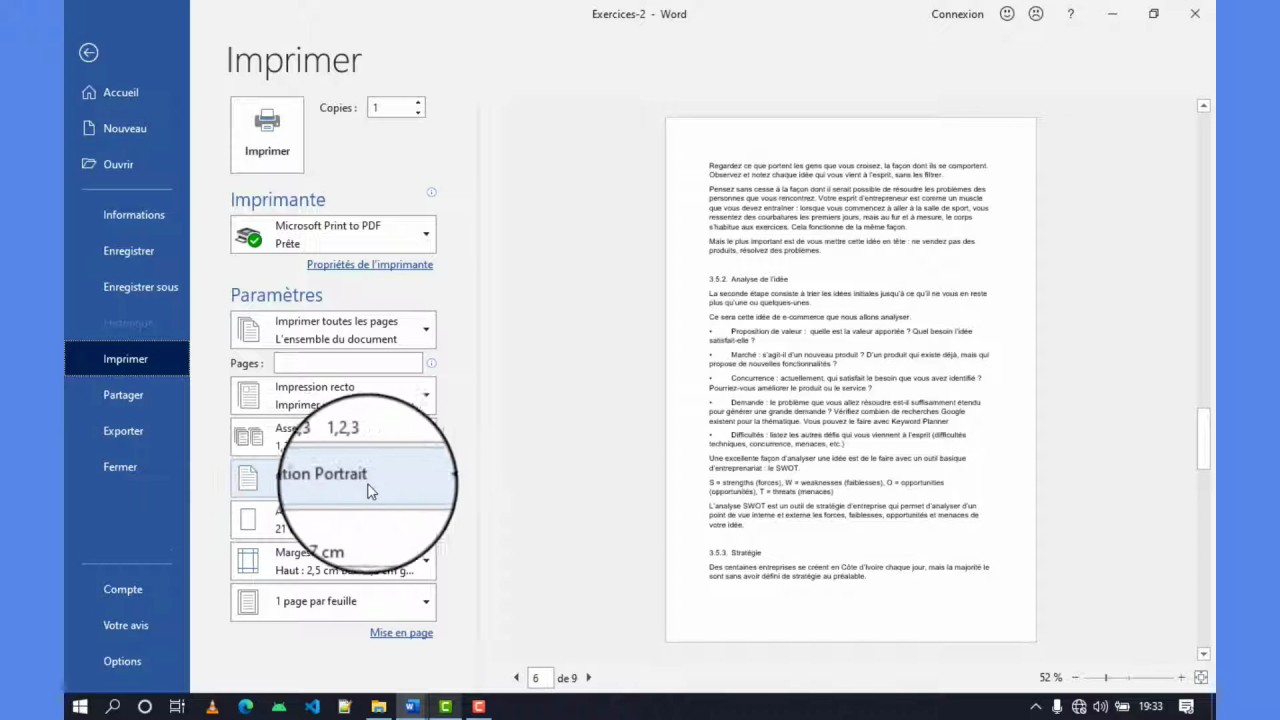
left_click(405, 482)
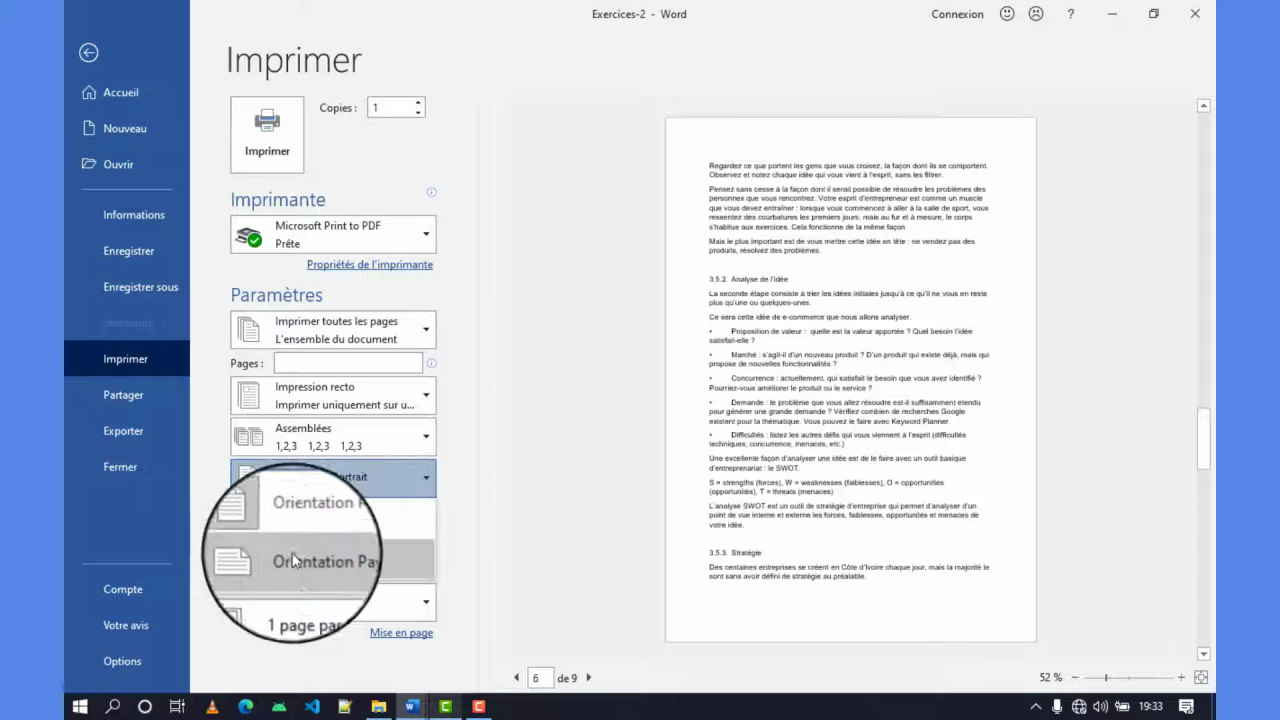
left_click(458, 460)
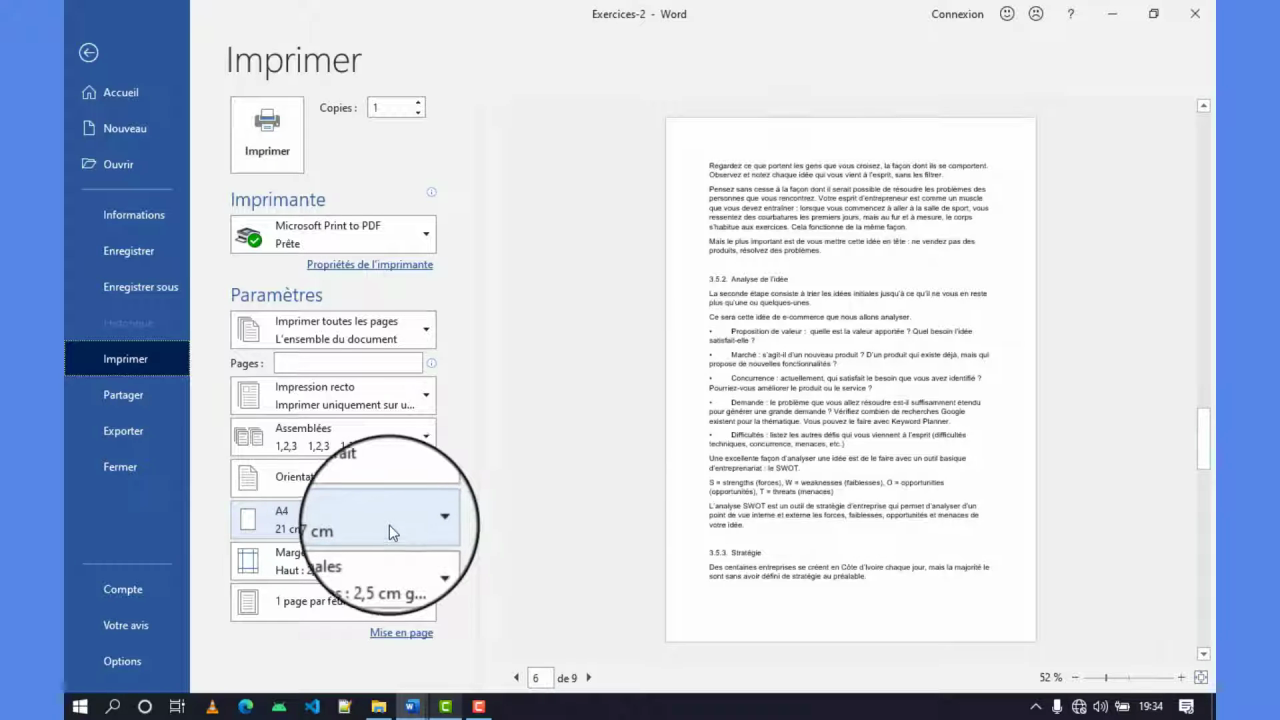
- Review the available paper sizes and the margin presets in the print settings
left_click(423, 519)
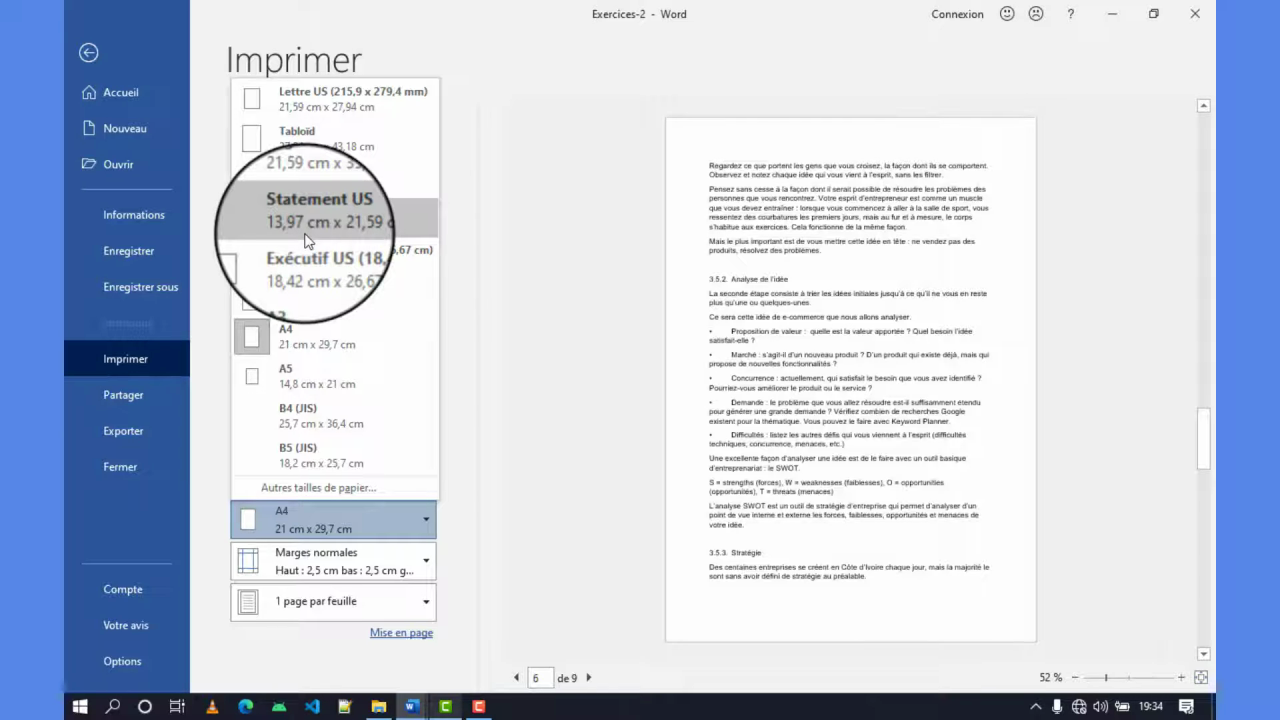
left_click(463, 540)
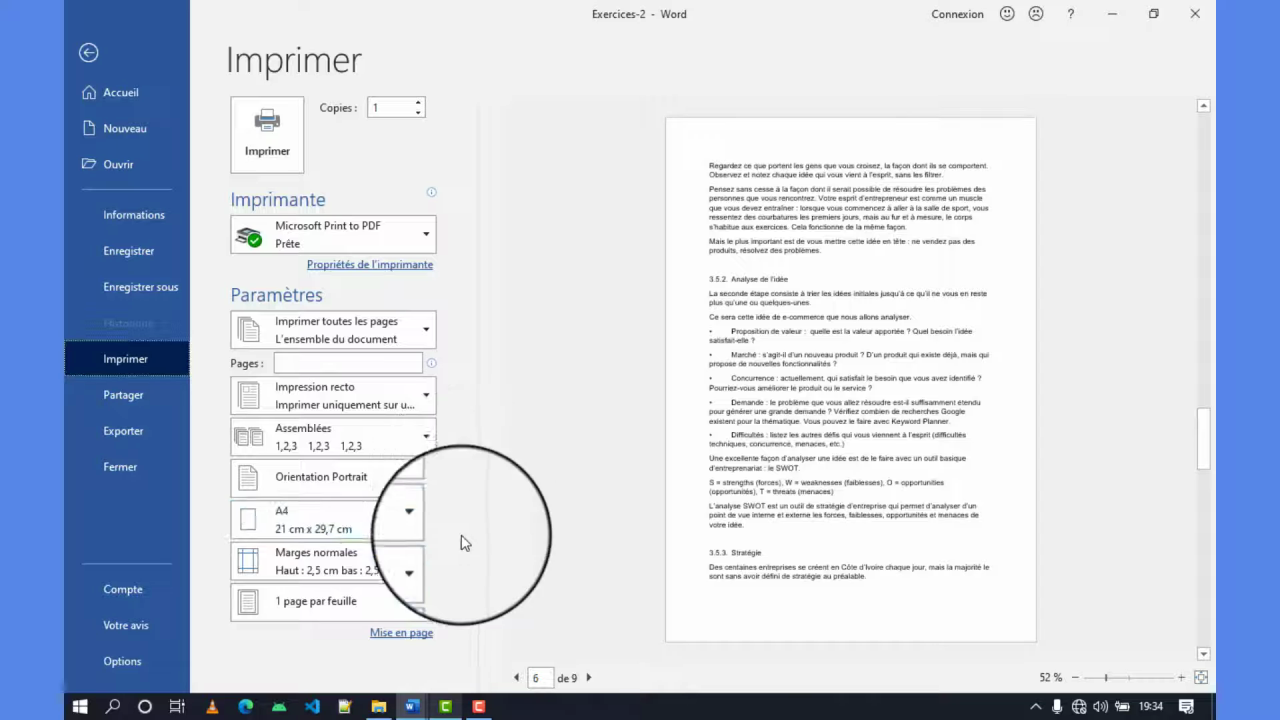
left_click(344, 562)
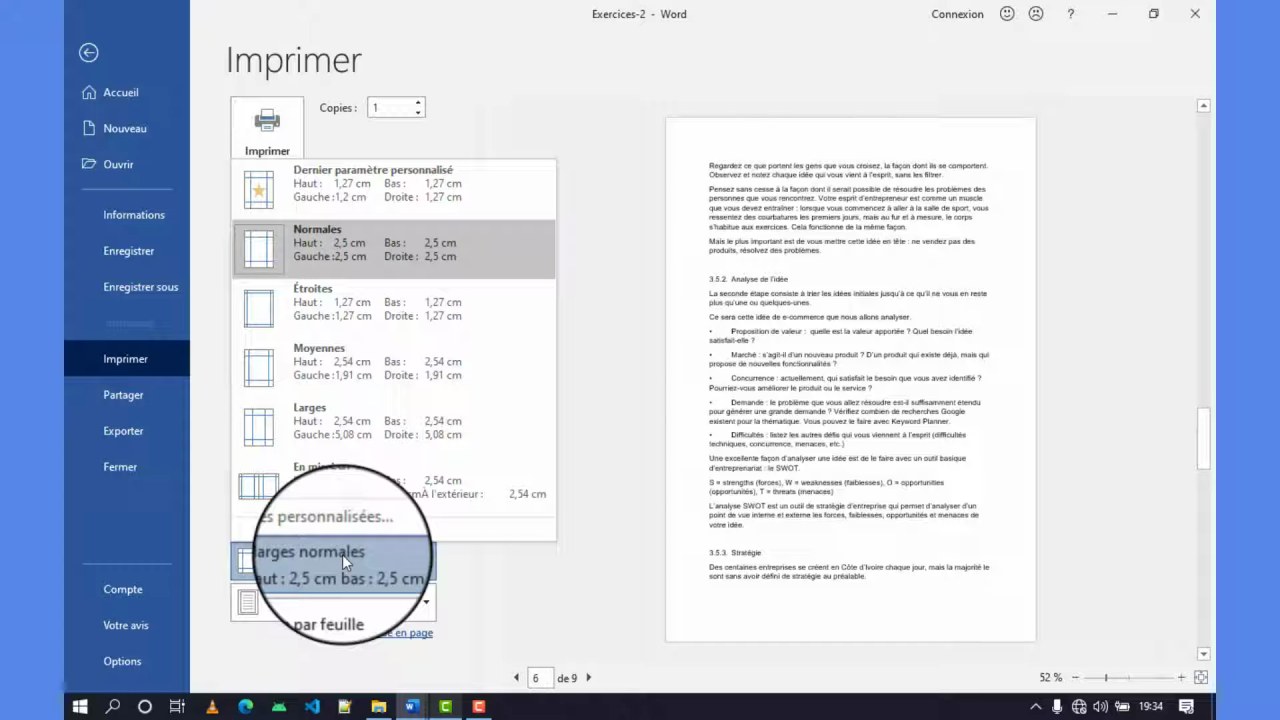
left_click(342, 554)
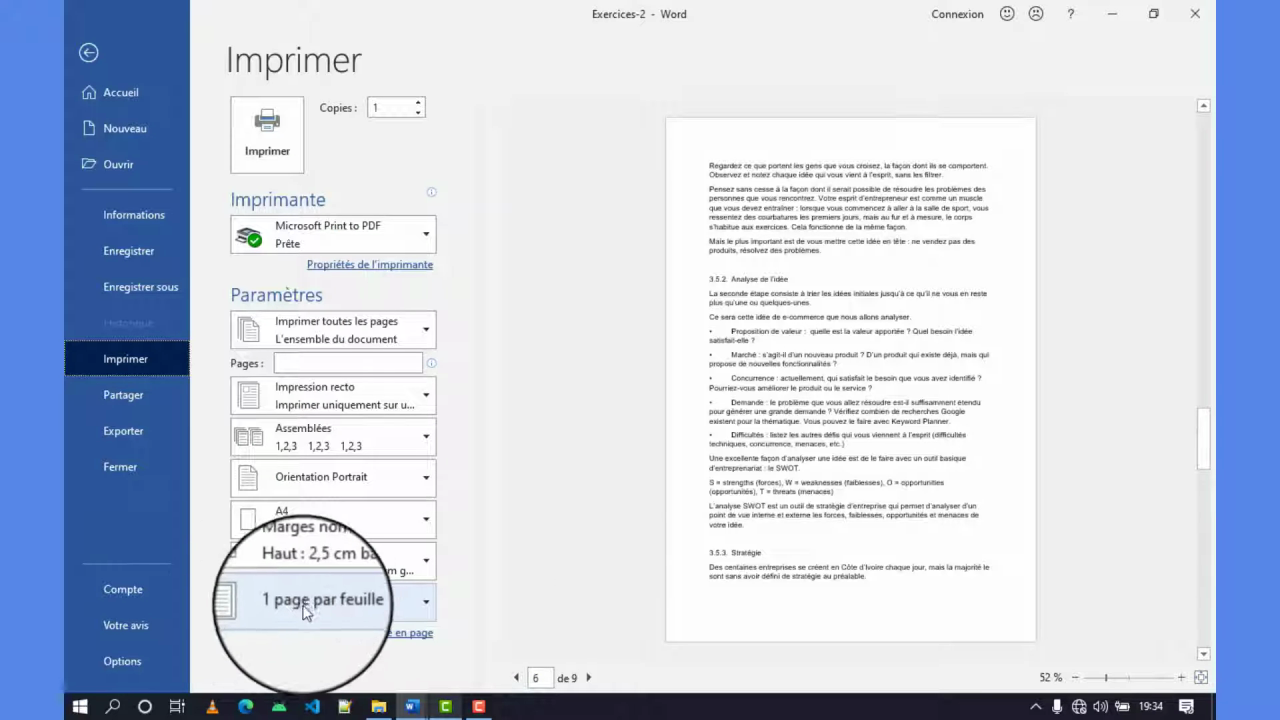
- Review the options for the number of pages printed per sheet
left_click(420, 604)
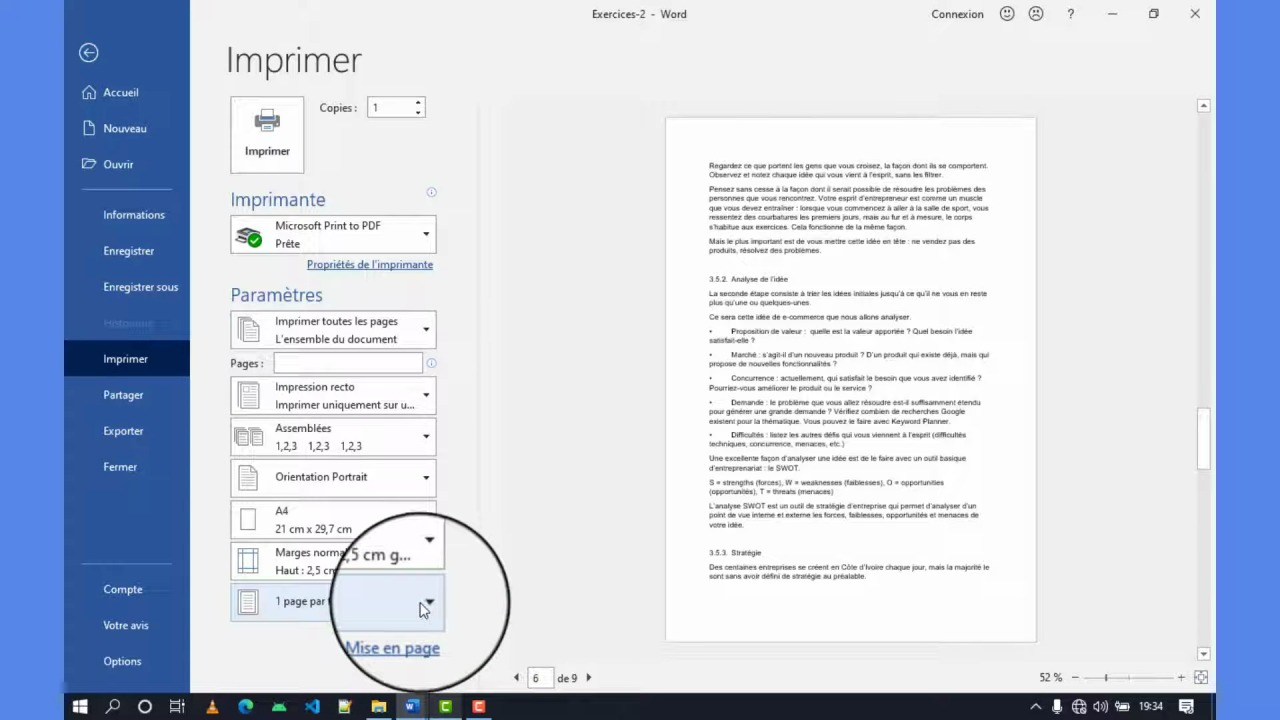
left_click(424, 609)
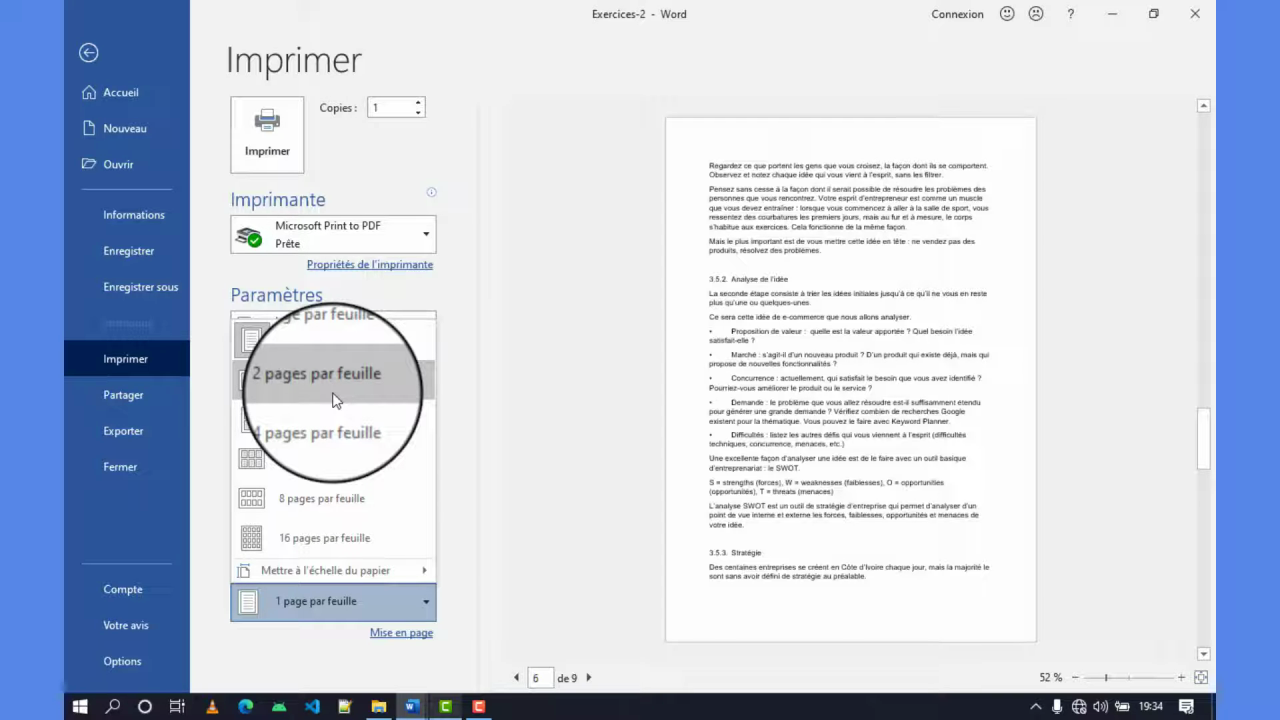
left_click(455, 408)
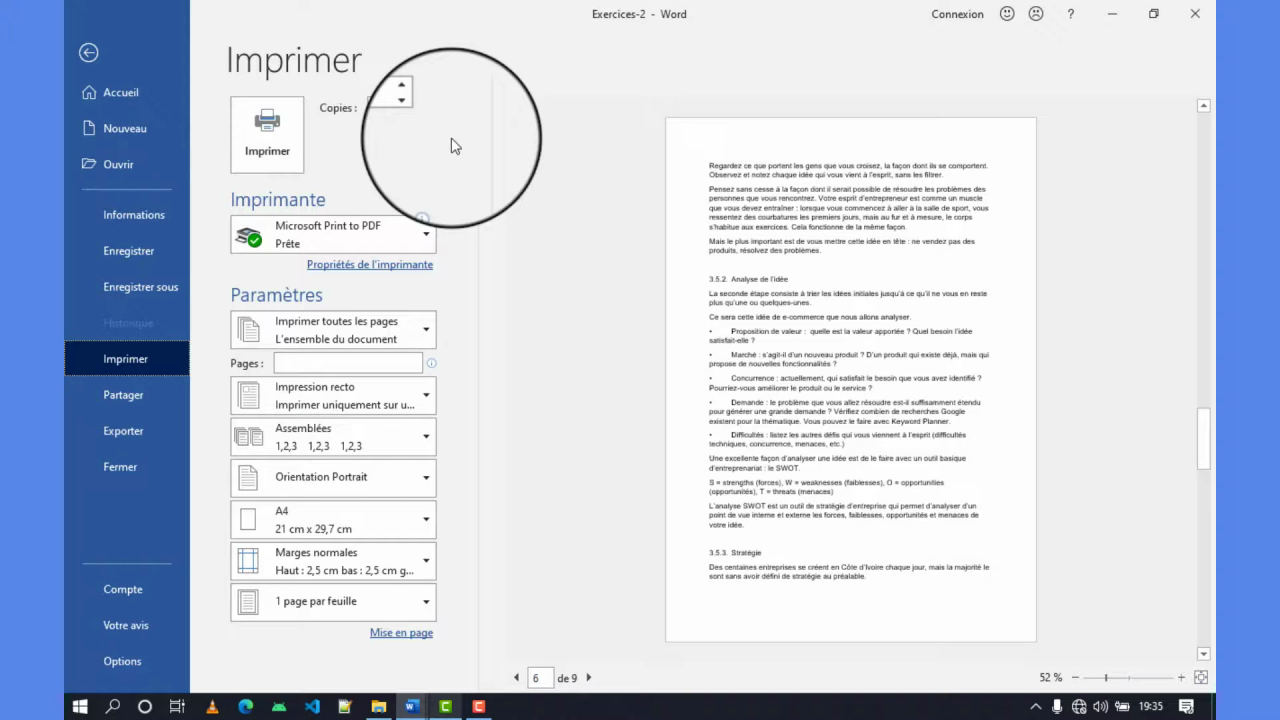
left_click(479, 706)
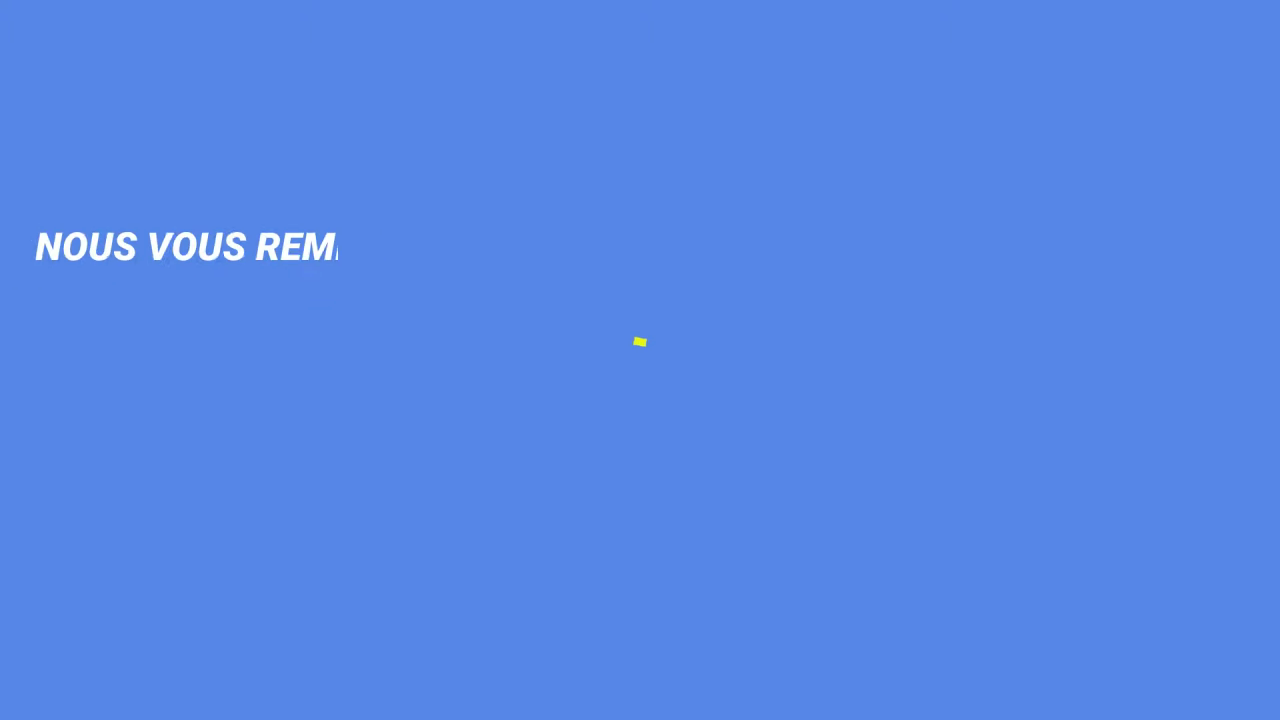